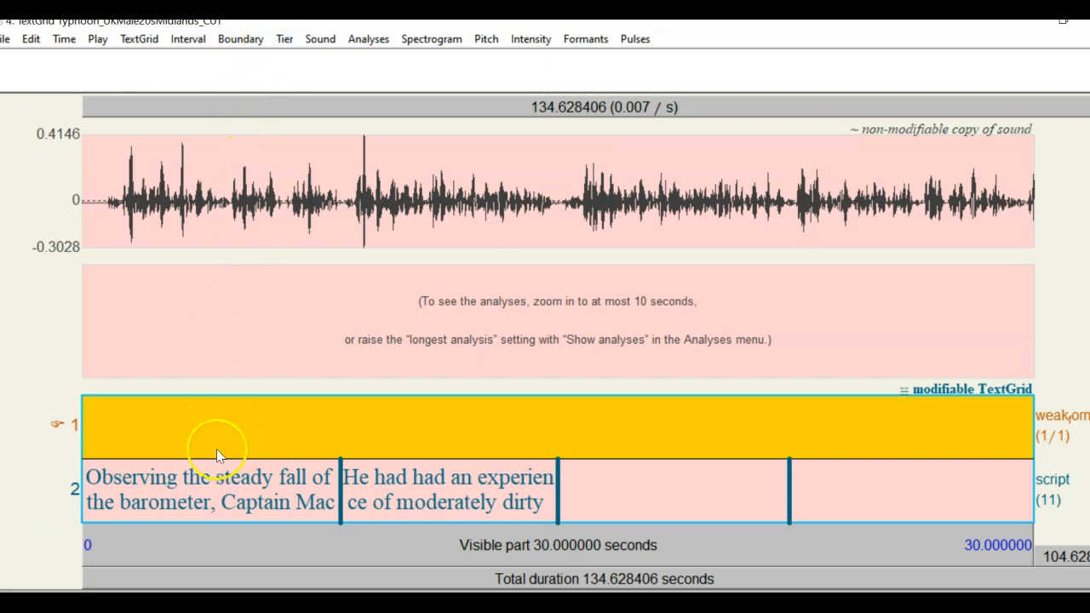
Zoom to the opening 0–8.13 s script-tier sentence, then zoom out once to include the next sentence
click(203, 483)
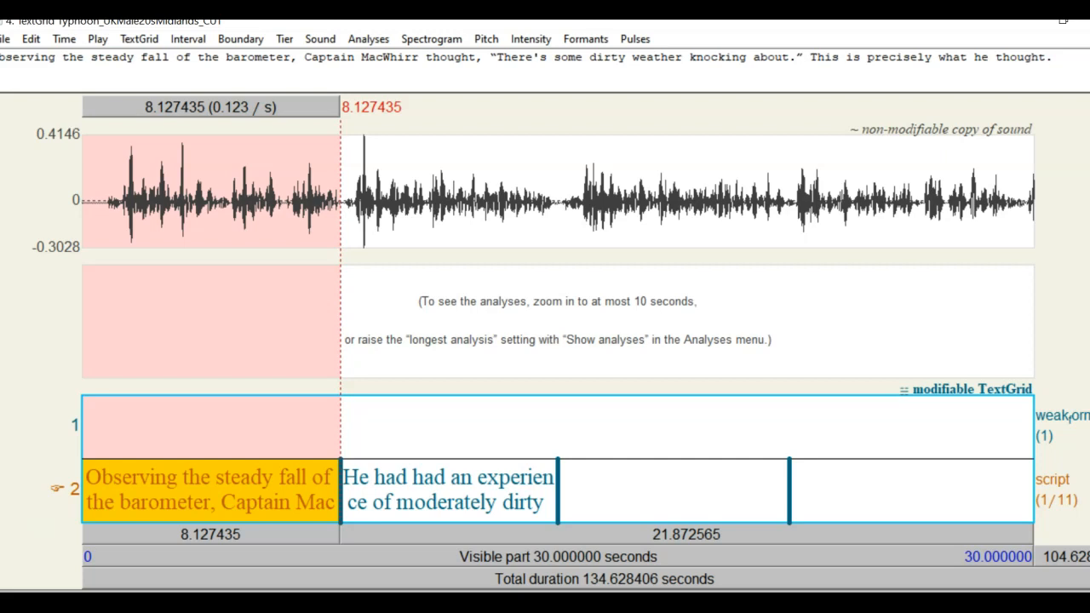
key(ctrl+n)
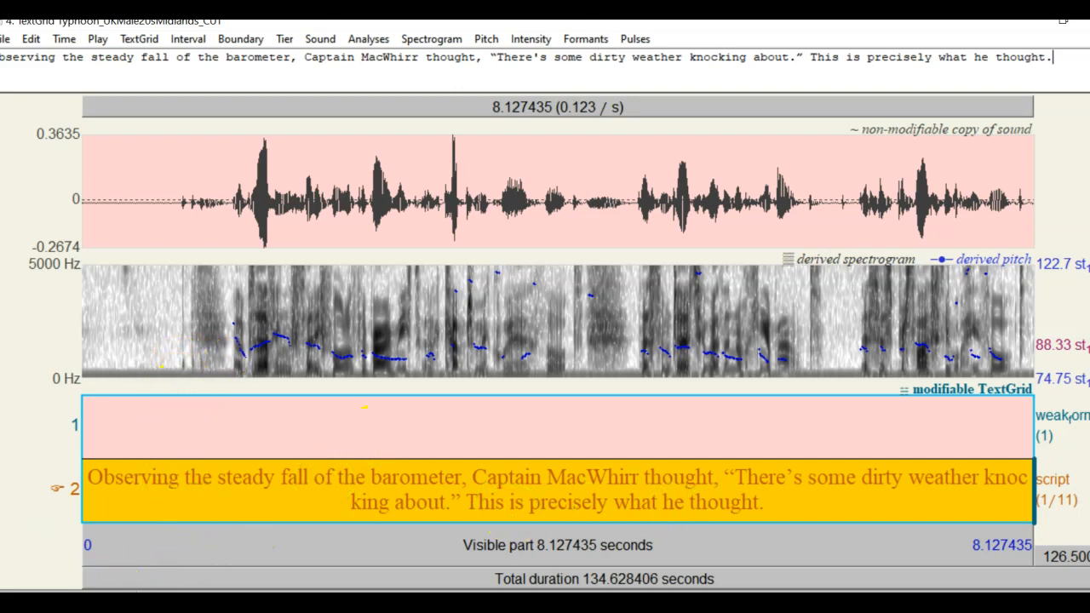
key(ctrl+o)
key(ctrl+o)
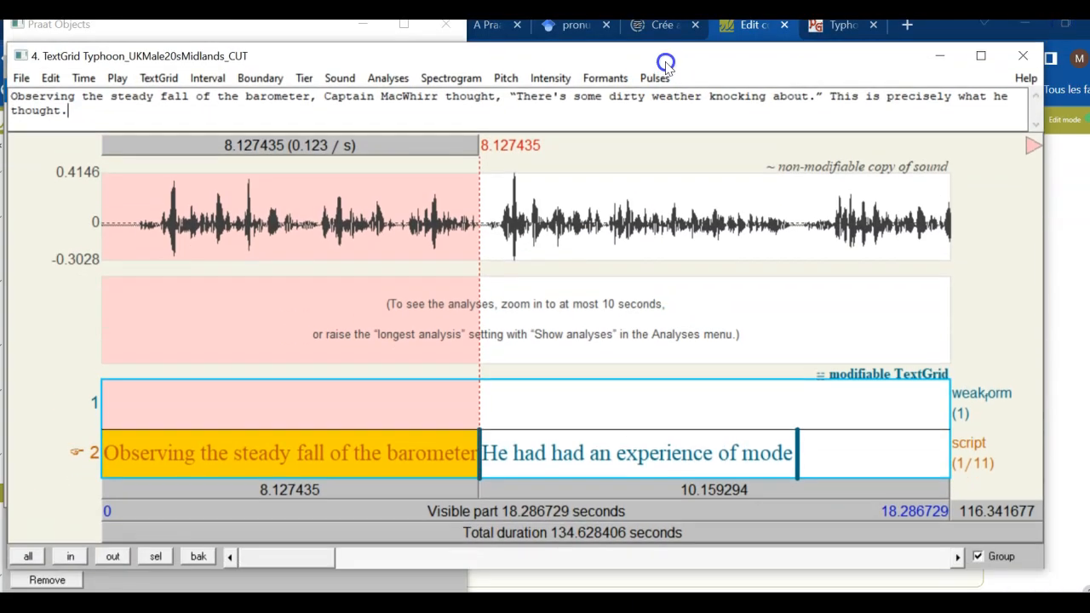
Zoom to the first sentence and repeatedly play the 0.92–2.74 s stretch
drag(666, 67, 664, 49)
click(154, 540)
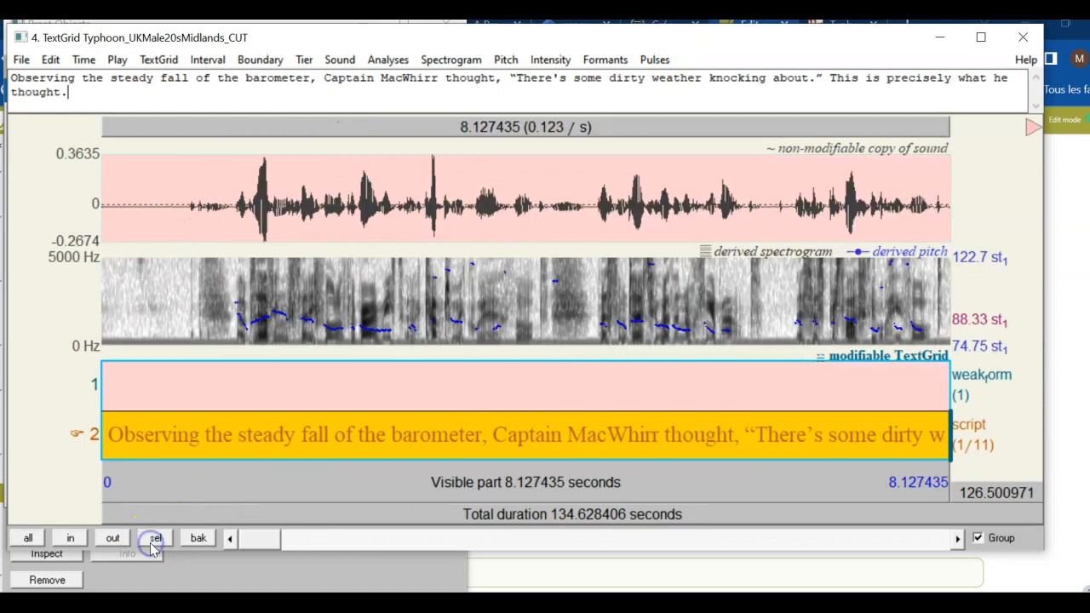
drag(198, 315, 389, 323)
key(Tab)
key(XF86AudioRaiseVolume)
key(XF86AudioRaiseVolume)
key(XF86AudioRaiseVolume)
key(XF86AudioRaiseVolume)
key(XF86AudioRaiseVolume)
key(XF86AudioRaiseVolume)
key(XF86AudioRaiseVolume)
key(XF86AudioRaiseVolume)
key(Tab)
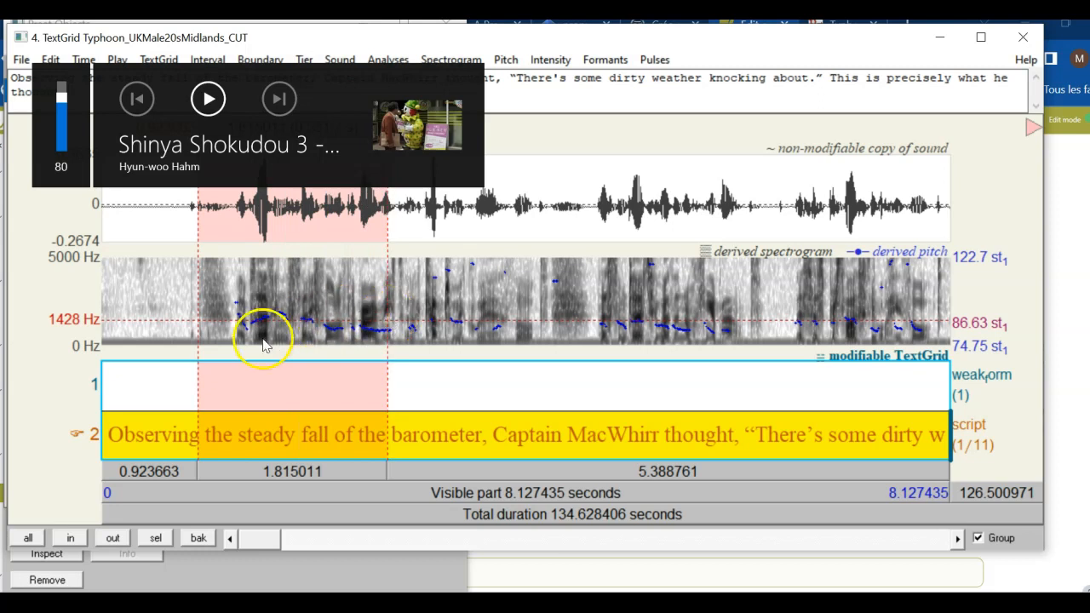
key(Tab)
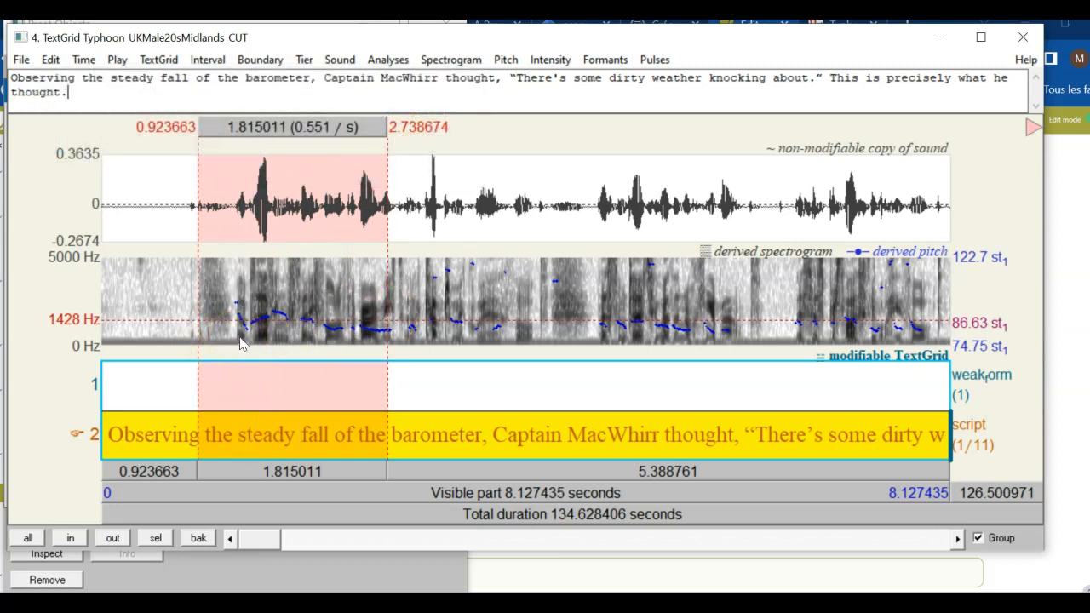
Narrow in on the word, then select 1.44–2.07 s on the active weak-form tier
drag(271, 330, 322, 330)
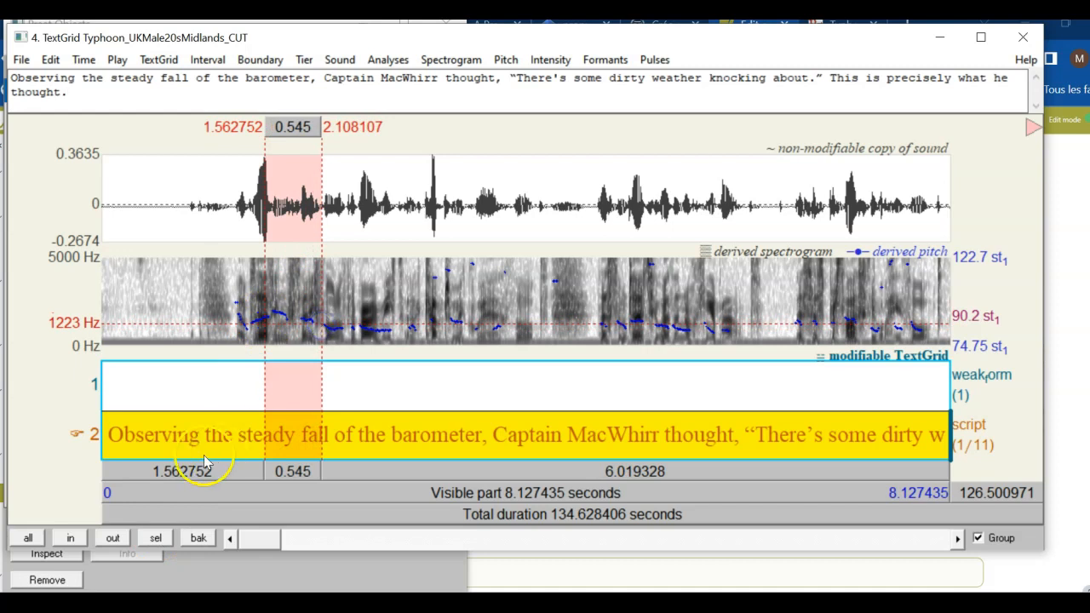
click(157, 538)
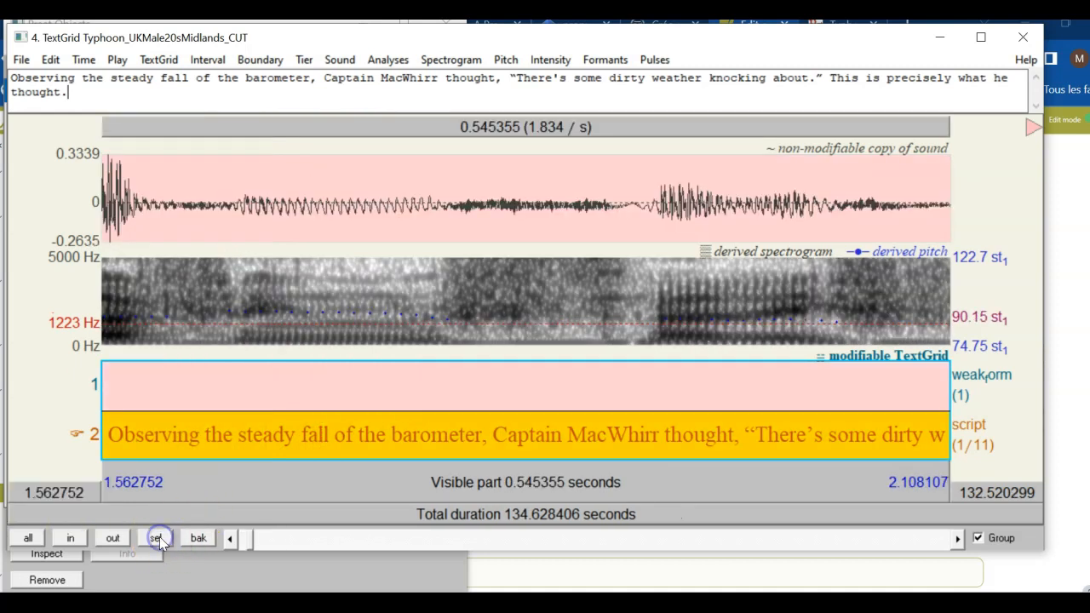
click(231, 481)
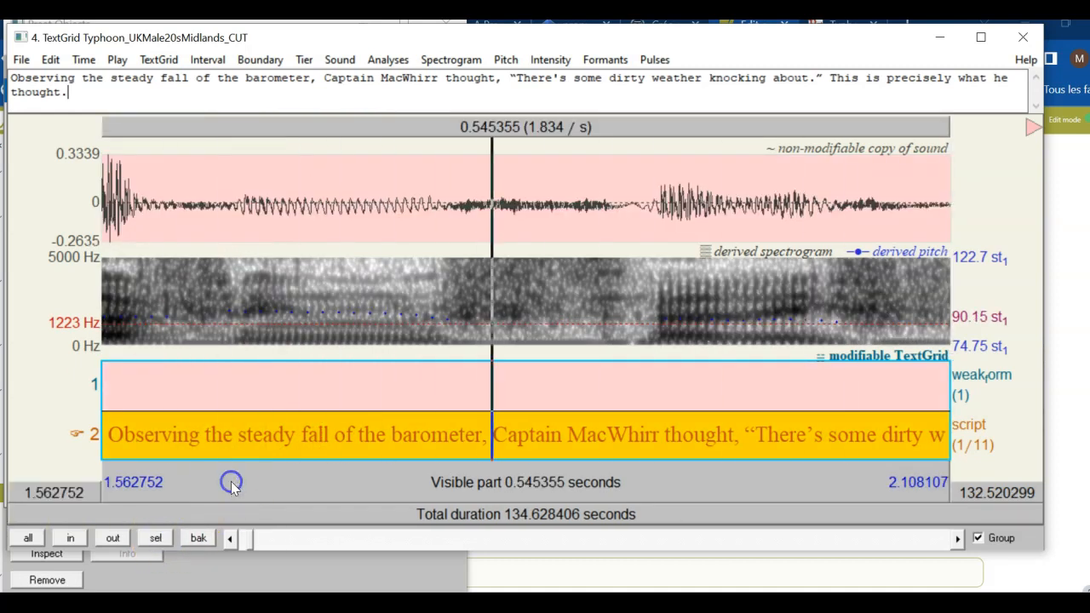
click(113, 538)
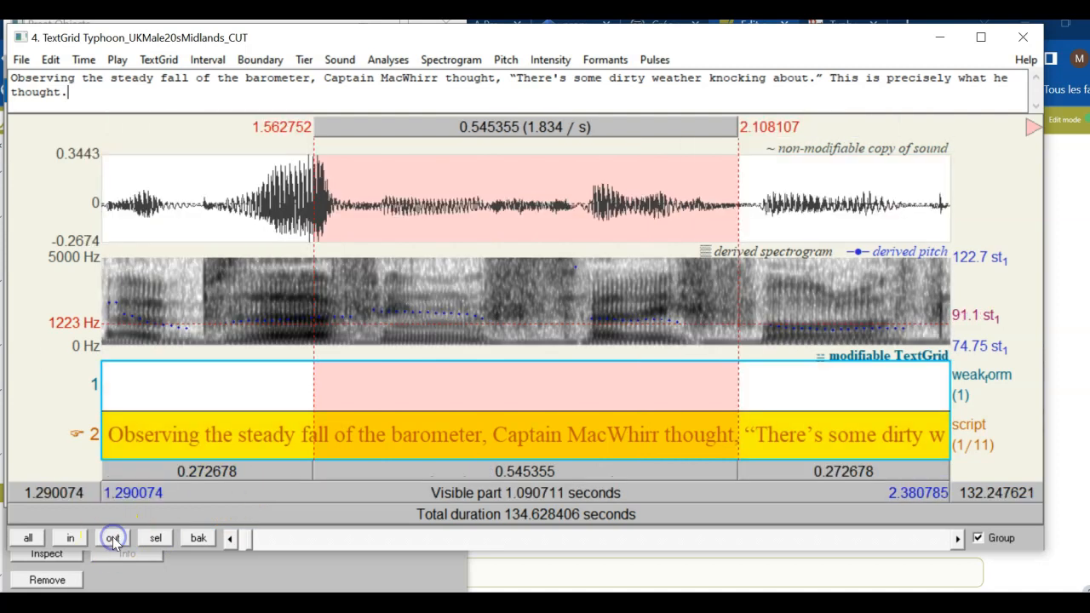
click(345, 382)
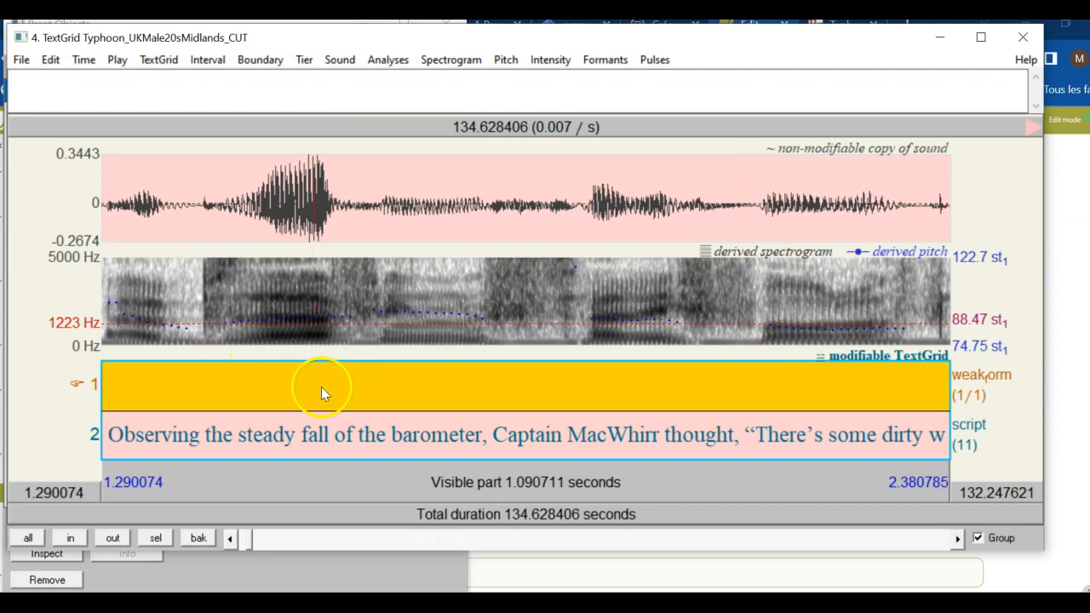
drag(217, 330, 707, 302)
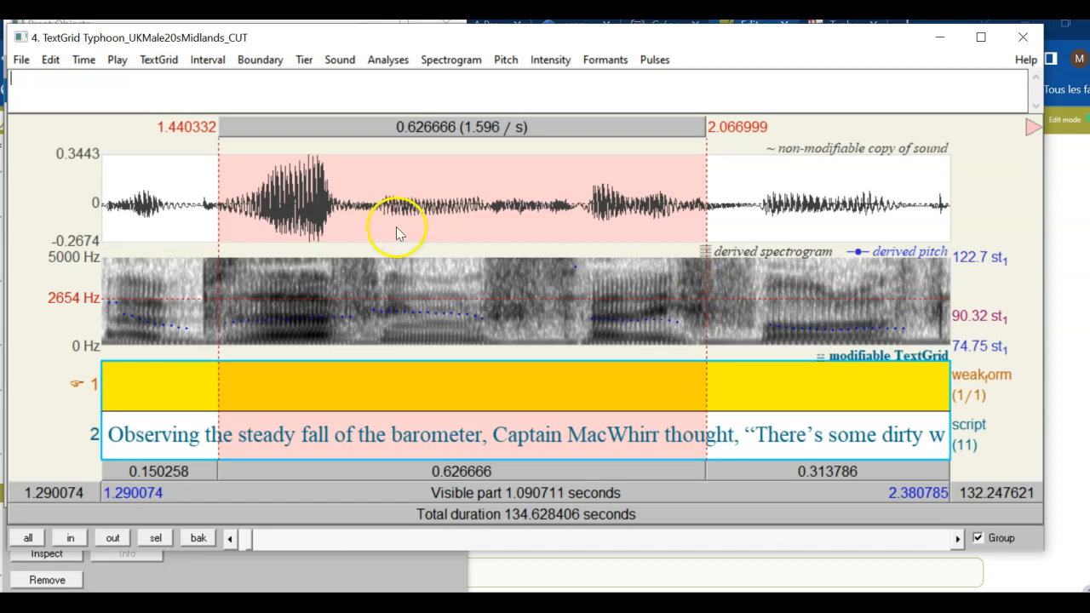
Add weak-form boundaries and move the left one to 1.705636 s, checking by ear
key(Return)
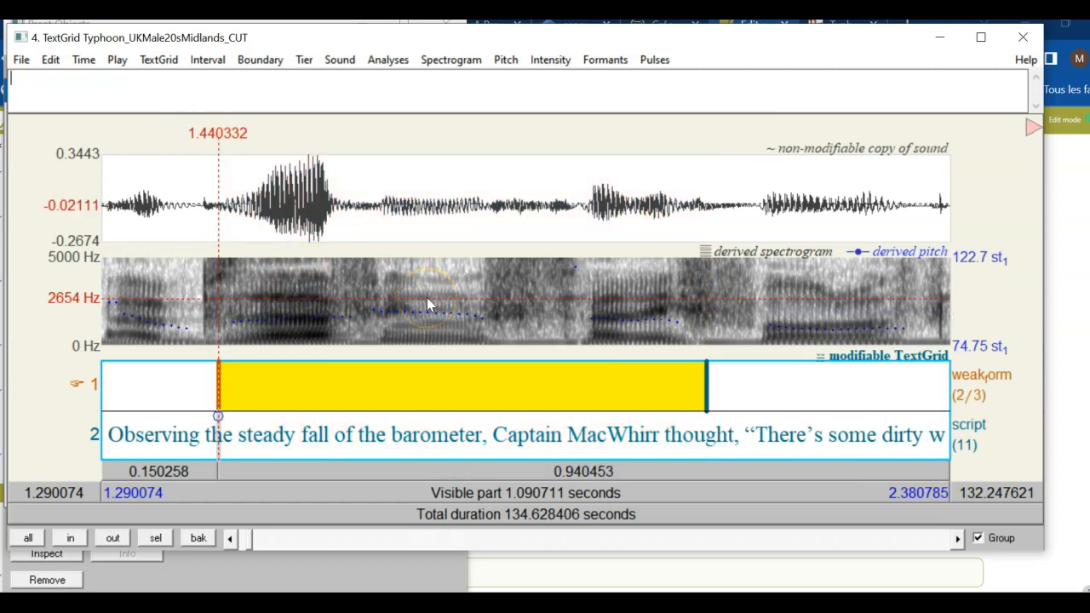
click(399, 379)
key(Tab)
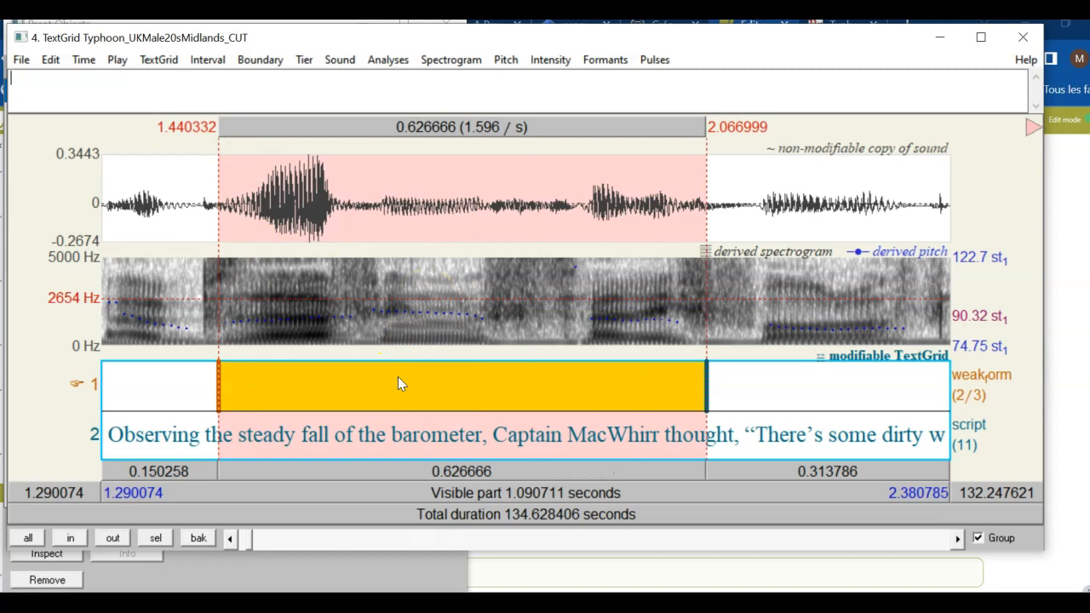
drag(214, 400, 336, 393)
key(Tab)
click(383, 392)
key(Tab)
drag(336, 392, 426, 384)
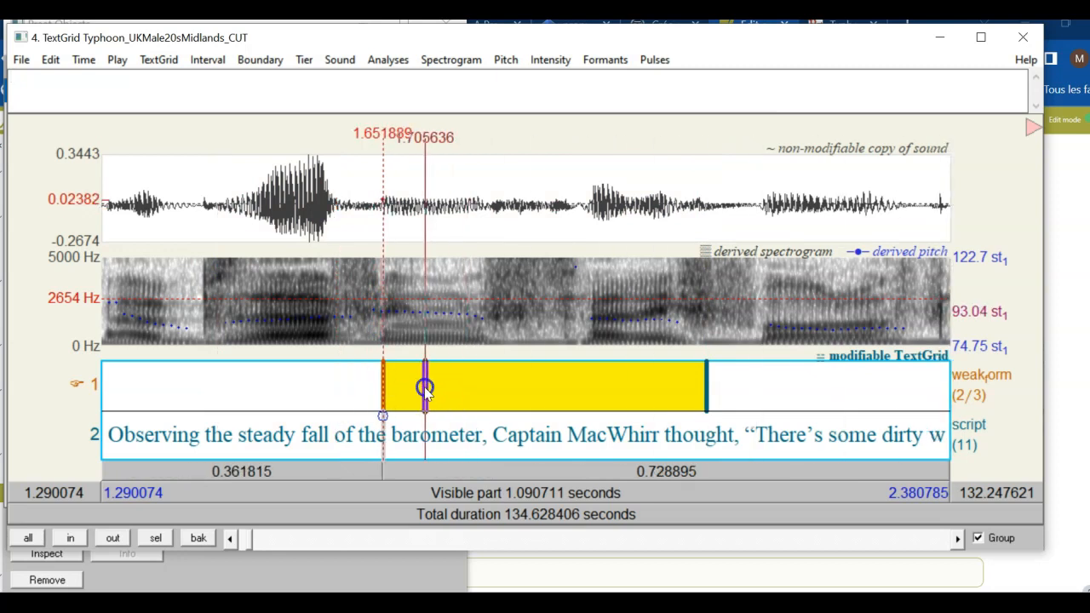
click(459, 379)
Label the 1.705636–2.066999 s interval the_ðə* using ð and ə from the IPA chart
text(the_)
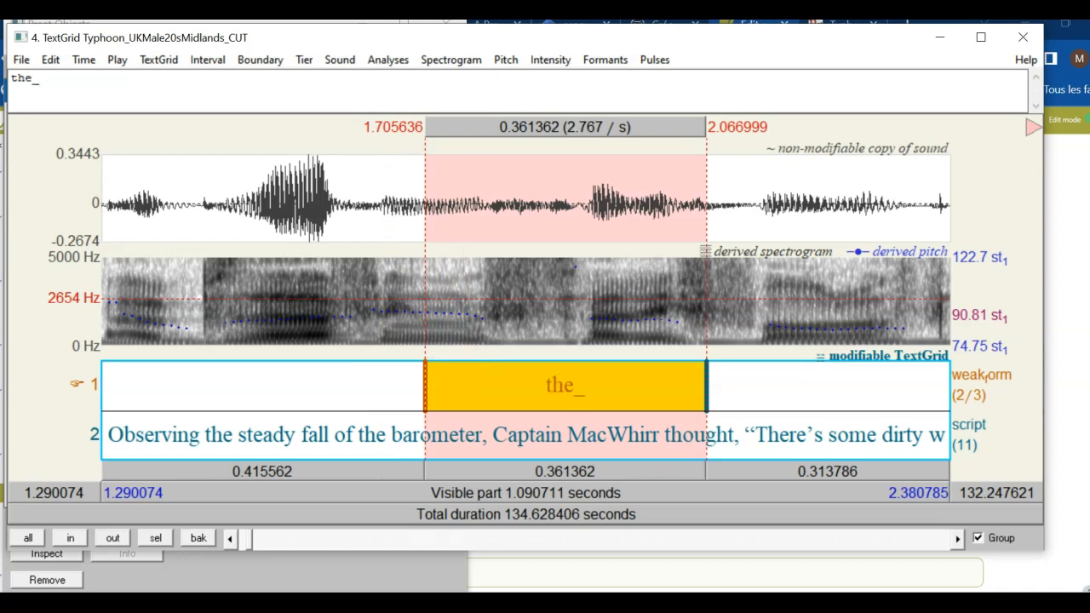
click(1033, 126)
click(1033, 126)
click(1033, 126)
click(1032, 126)
click(1032, 126)
click(1025, 151)
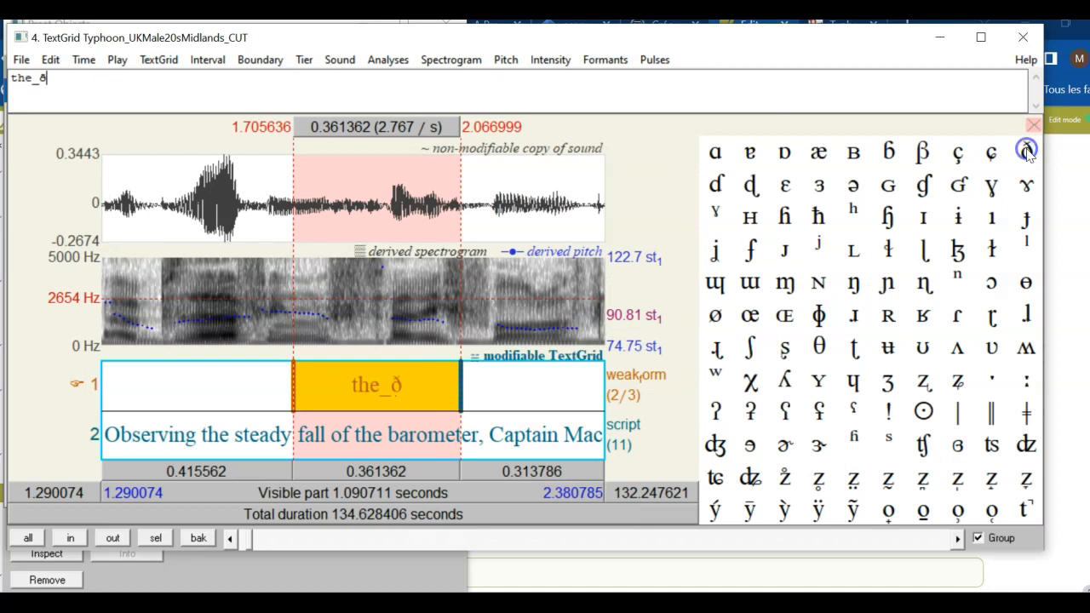
click(852, 184)
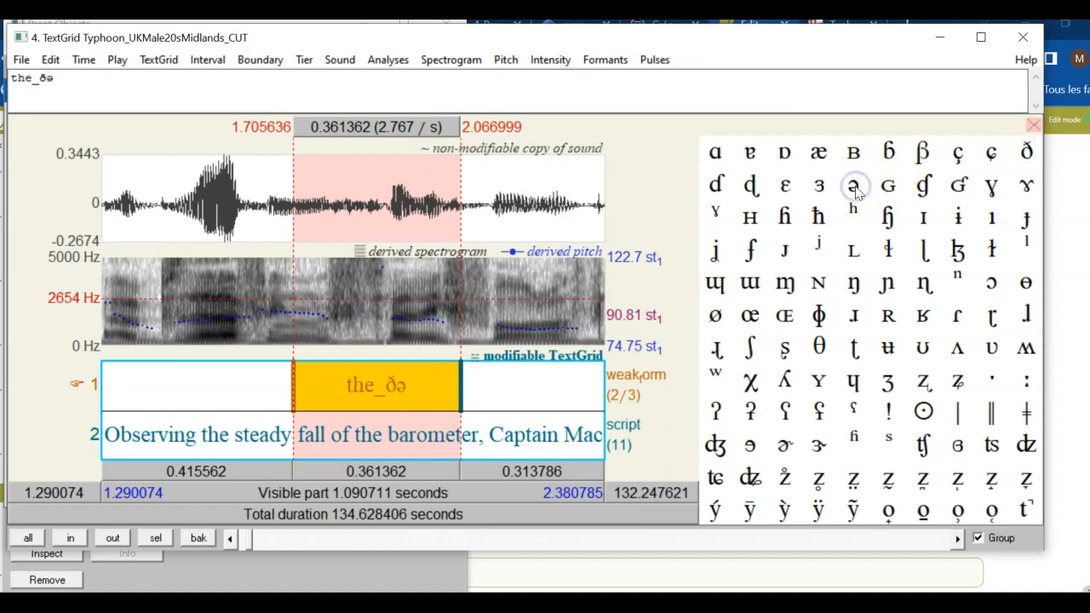
click(1032, 126)
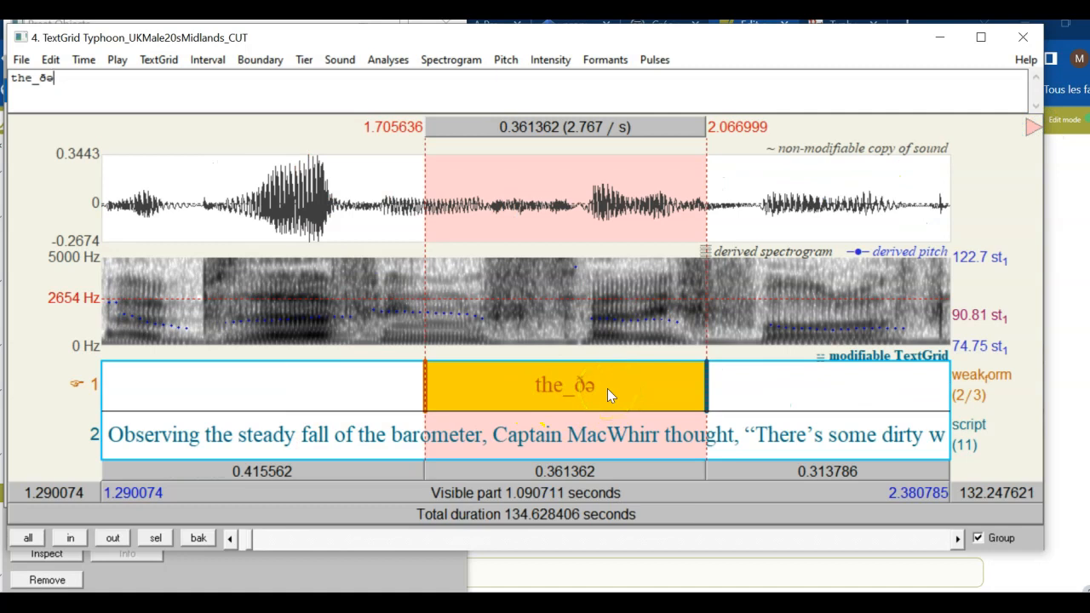
text(*)
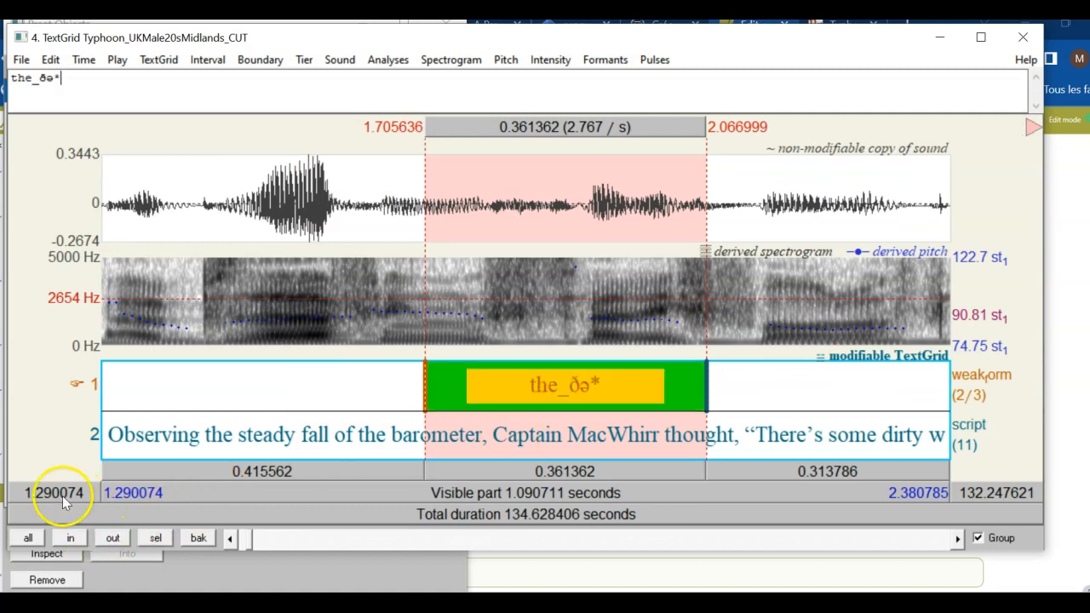
click(958, 538)
Scroll ahead and audition selections around 2.26–2.66 s to locate the next 'the'
click(958, 538)
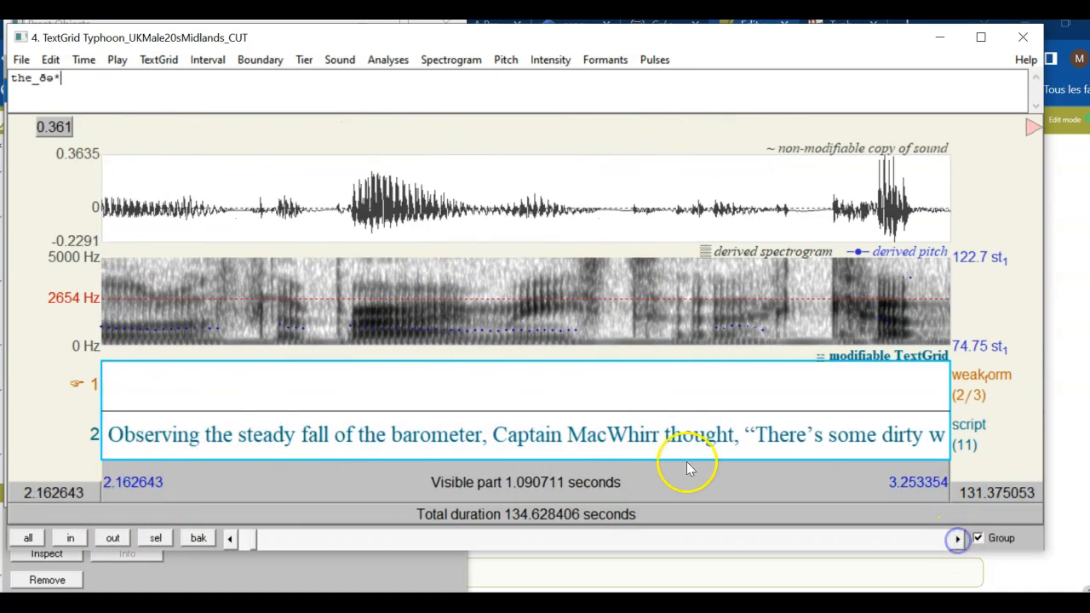
click(313, 492)
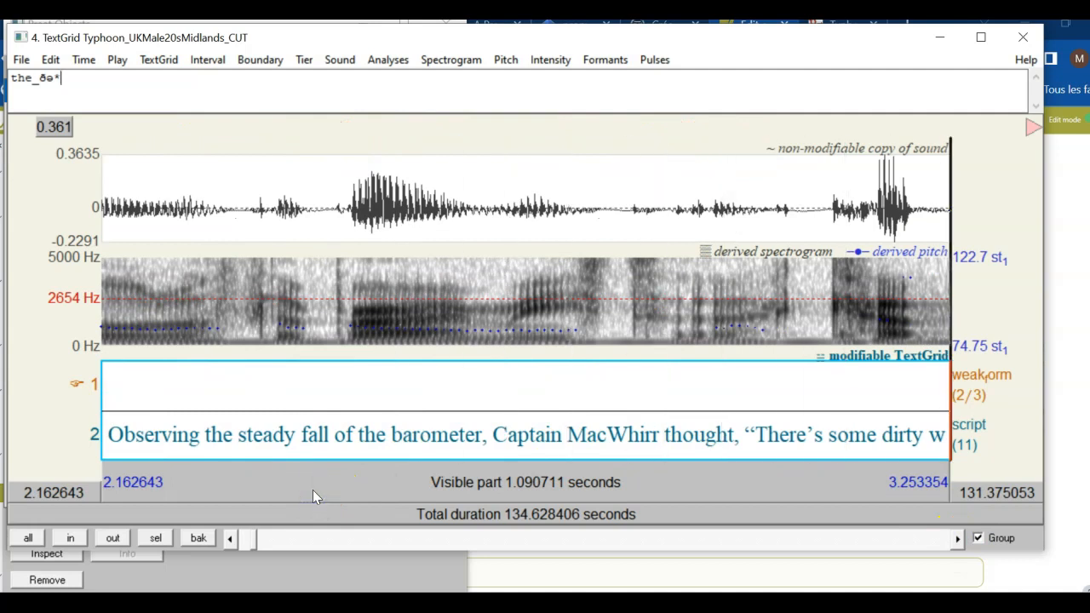
click(266, 330)
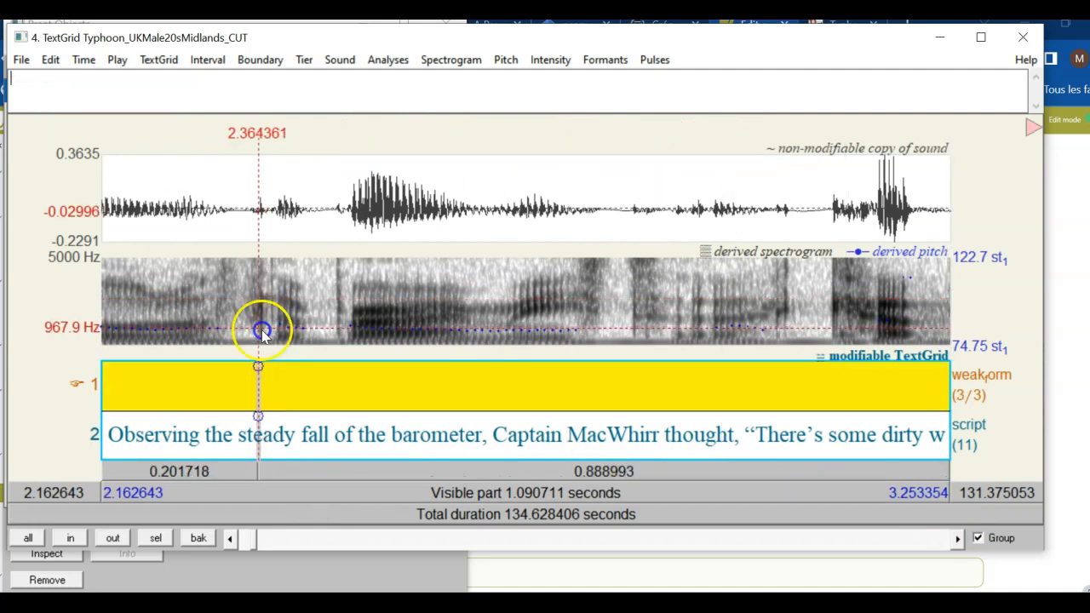
drag(258, 216, 490, 329)
key(Tab)
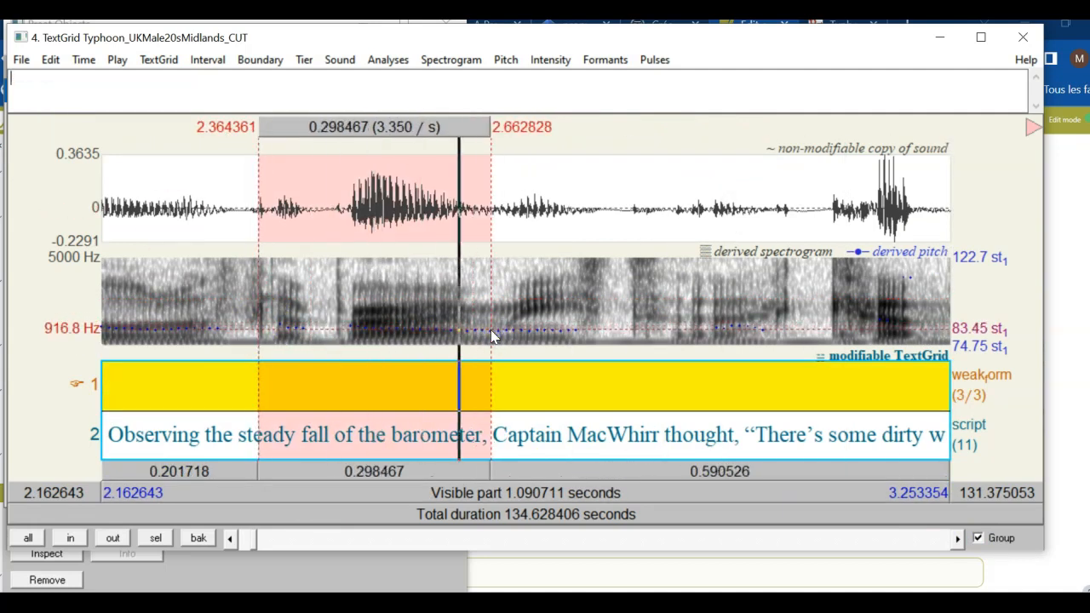
drag(238, 318, 378, 317)
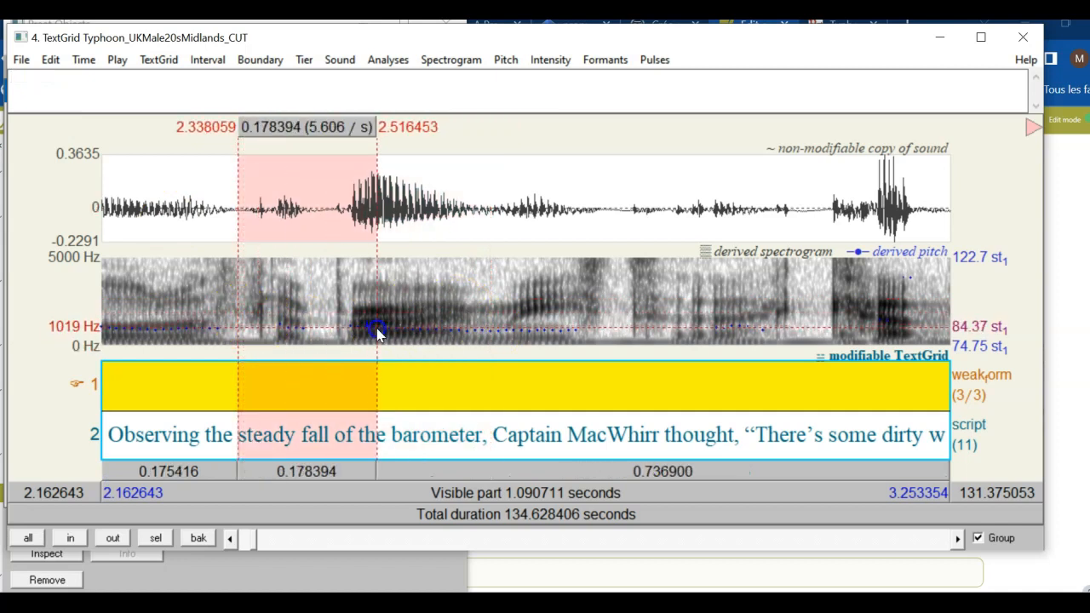
drag(178, 313, 381, 332)
key(Tab)
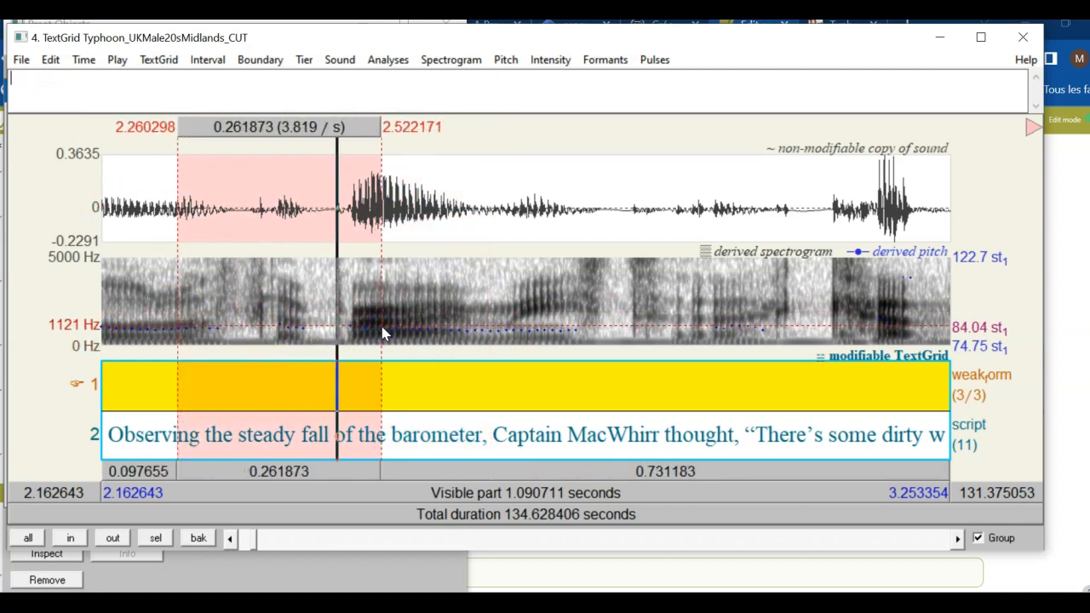
Select 2.349495–2.497013 s, confirm it by ear, and add weak-form boundaries there
click(246, 331)
drag(246, 331, 362, 346)
key(Tab)
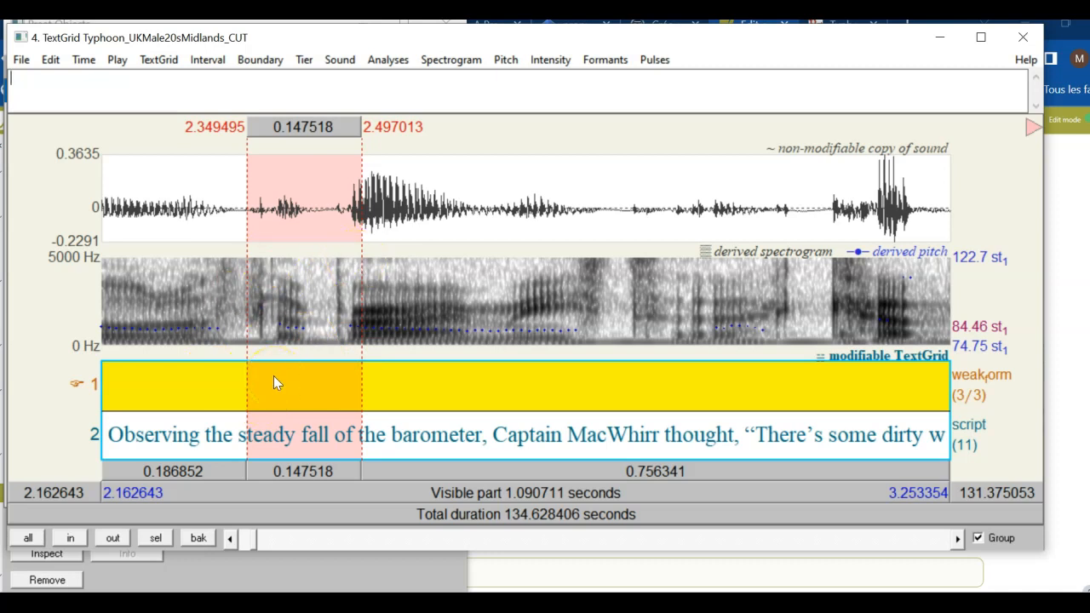
key(Return)
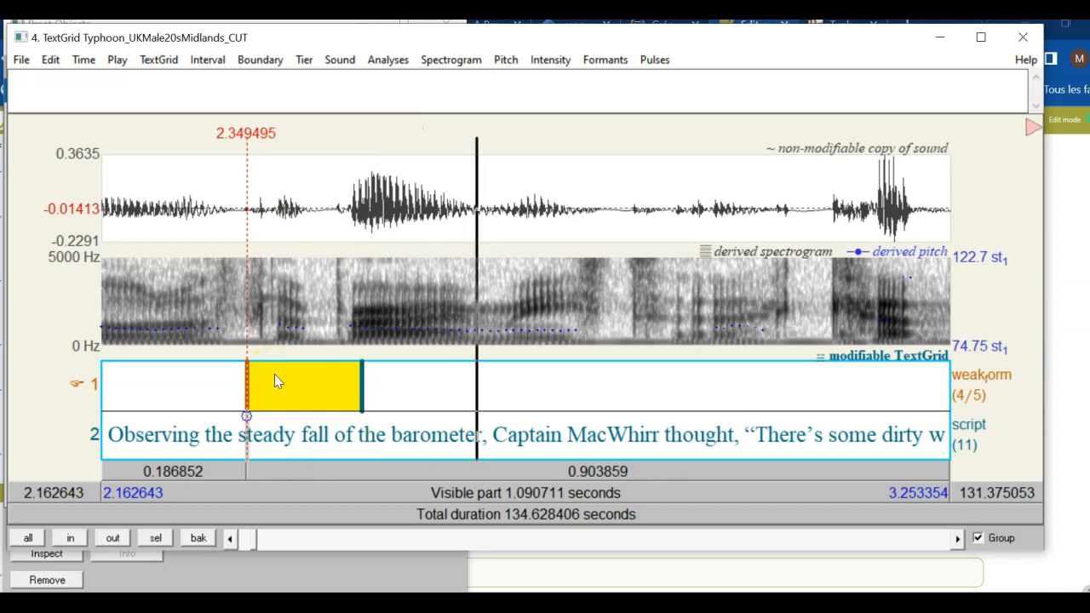
Label the 2.349495–2.497013 s weak-form interval the_ðə* with IPA ð and ə
click(274, 375)
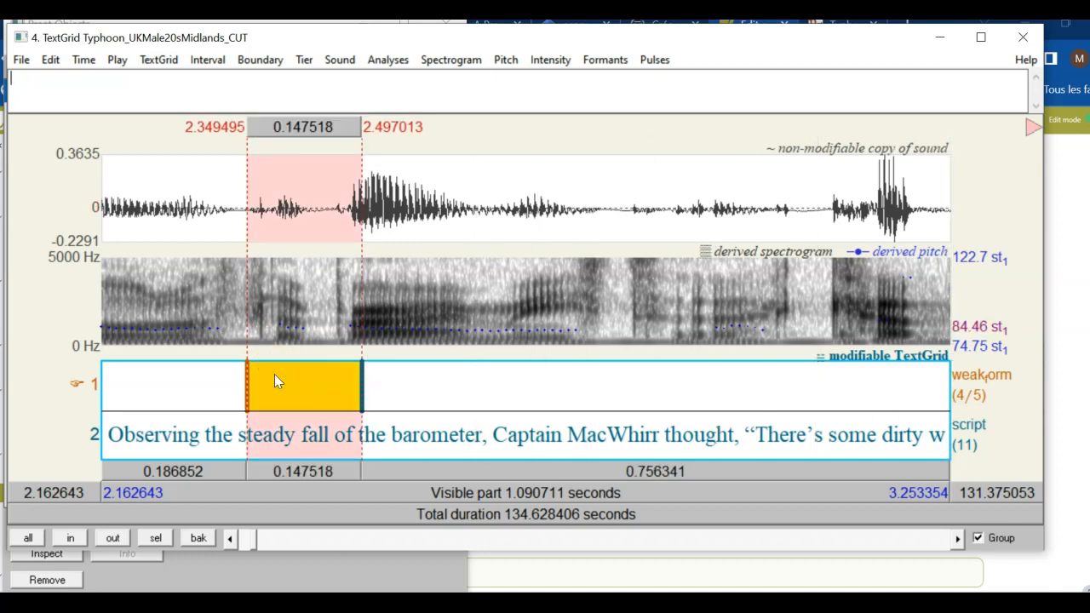
text(the_)
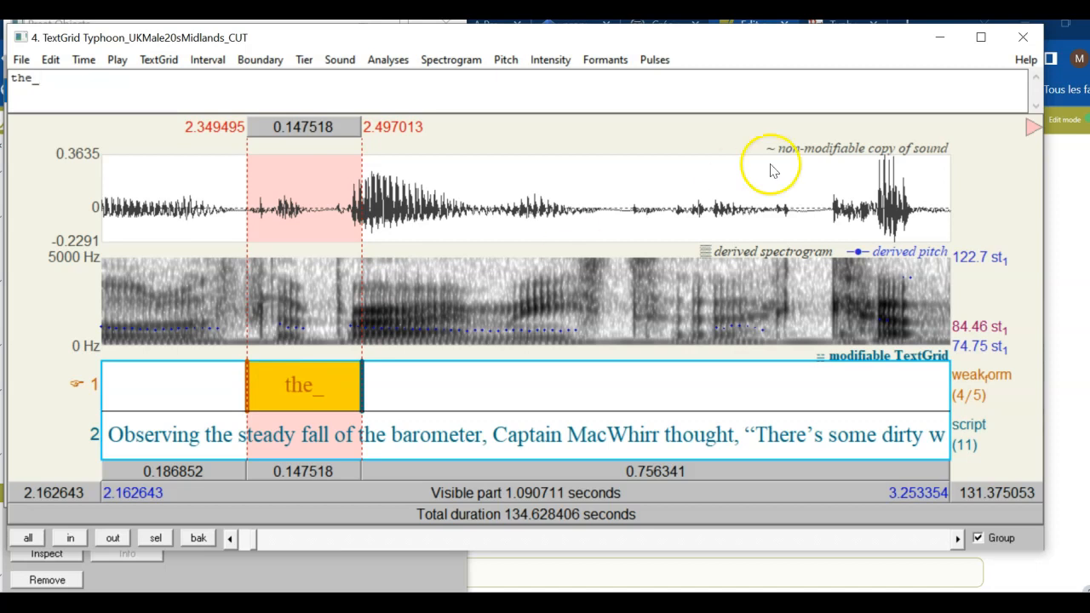
click(1032, 126)
click(1026, 153)
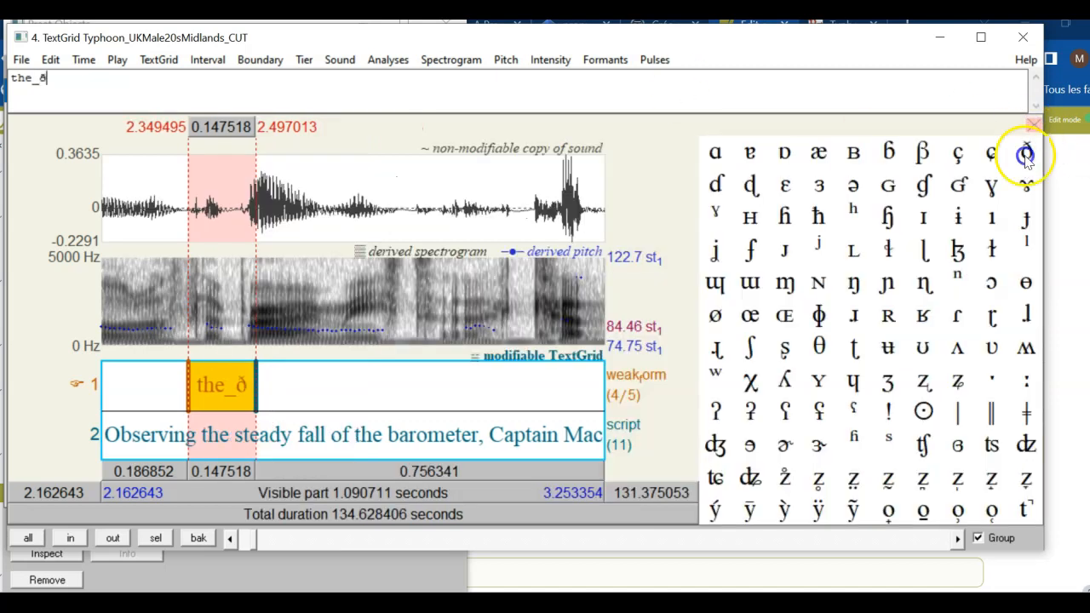
click(855, 195)
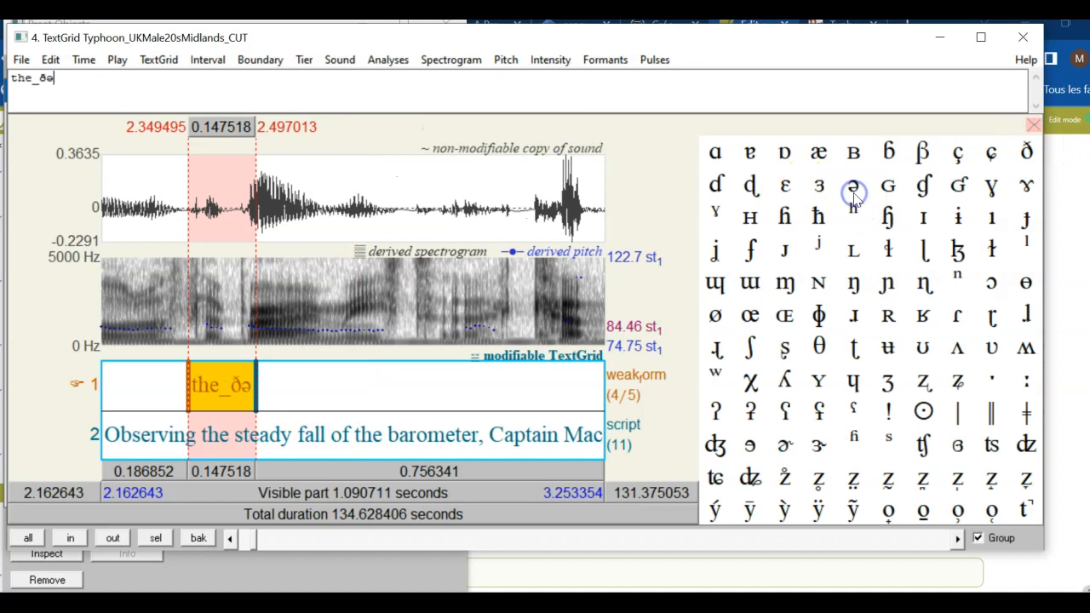
click(1033, 126)
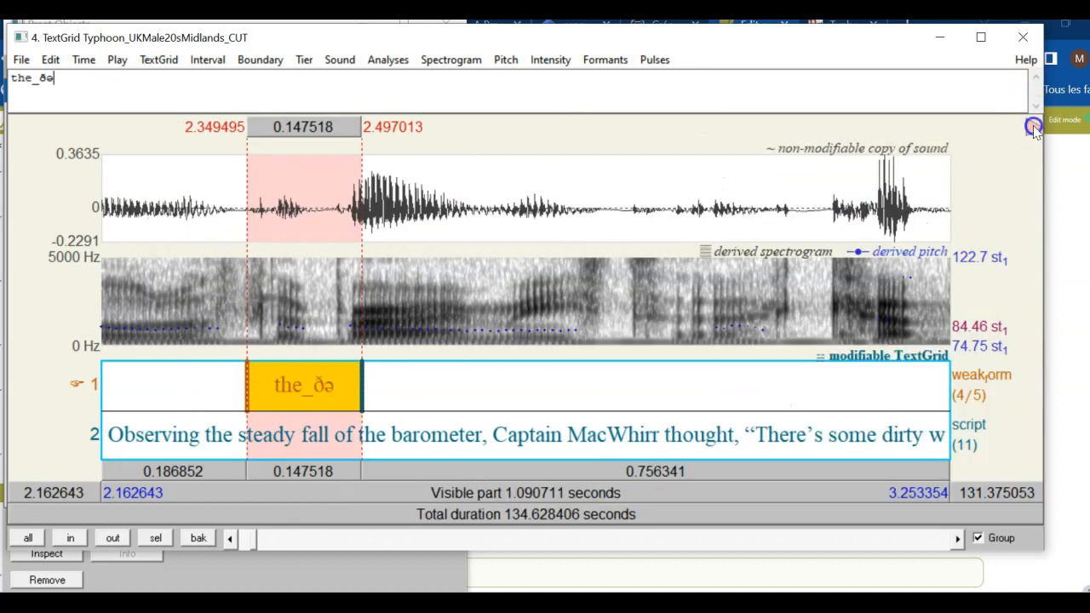
text(*)
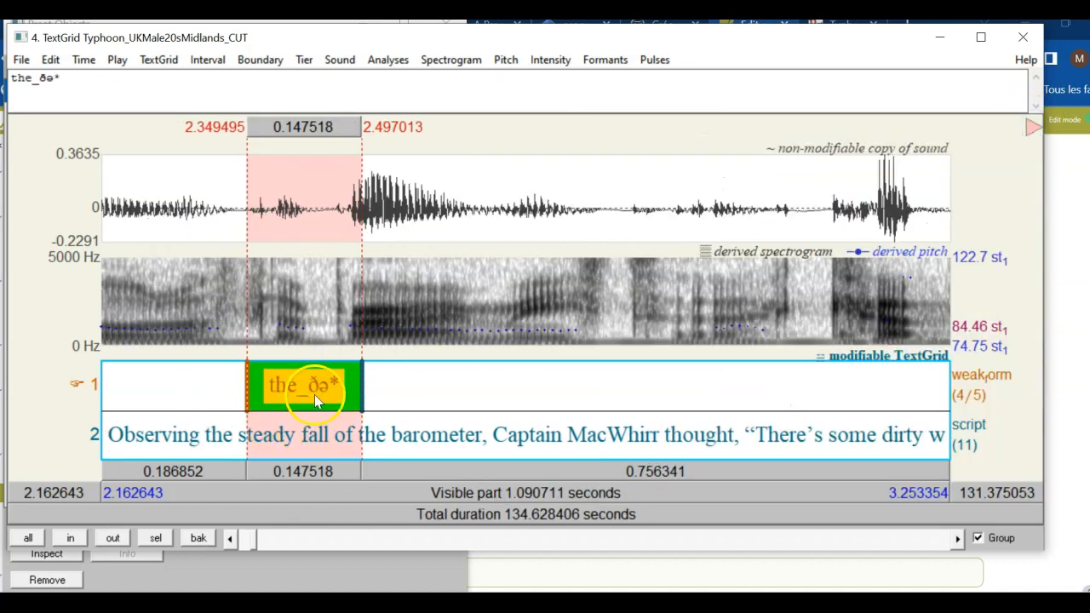
Add a weak-form boundary at 2.267159 s and select the interval before the_ðə*
click(183, 345)
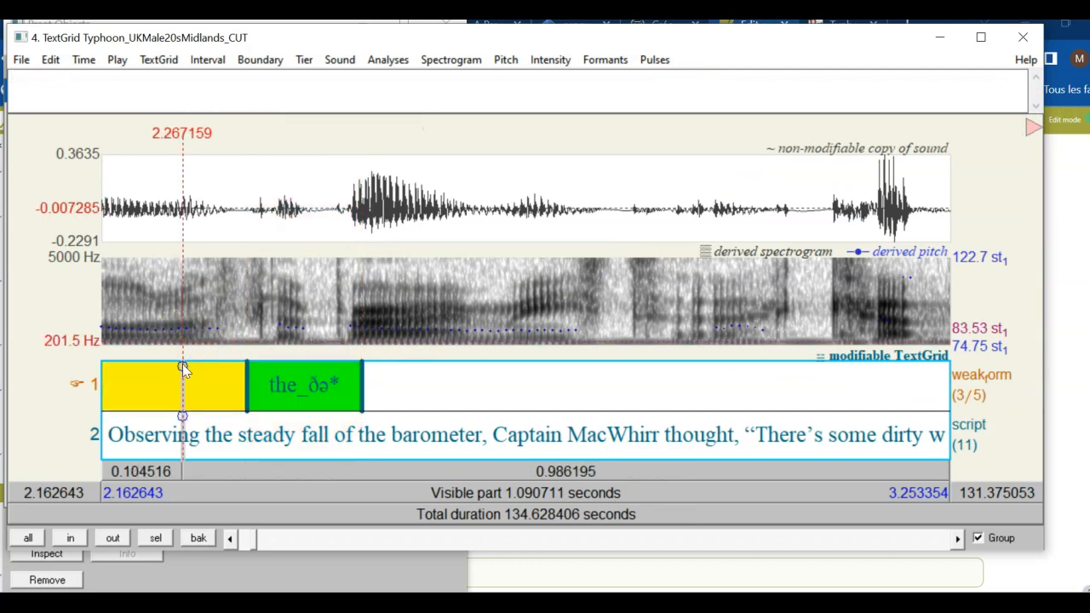
click(182, 365)
click(212, 385)
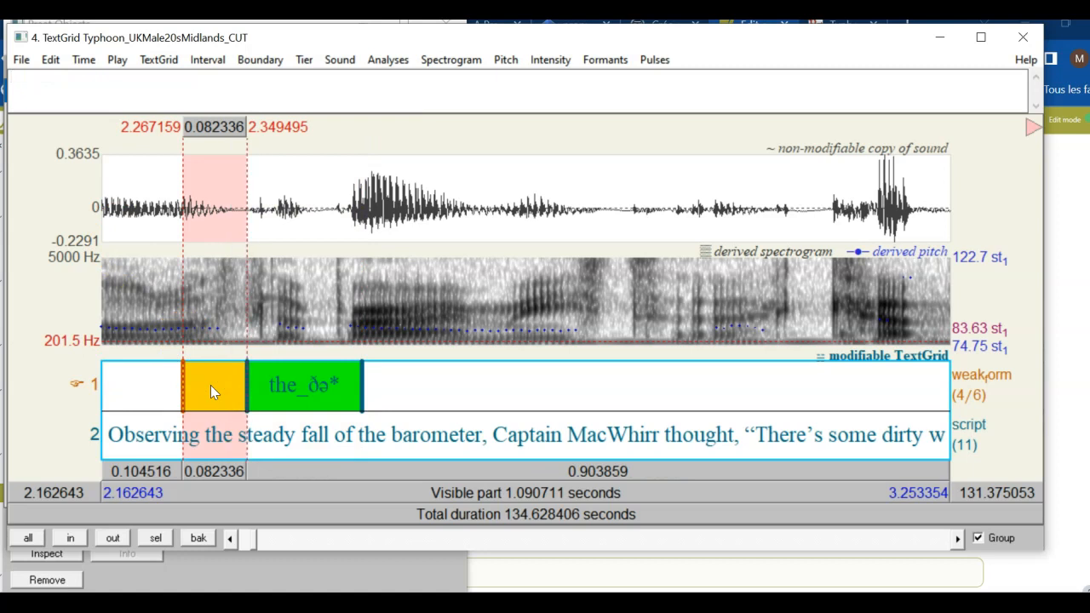
Label the 2.267159–2.349495 s weak-form interval of_əv*, inserting ə from the IPA chart
text(of_)
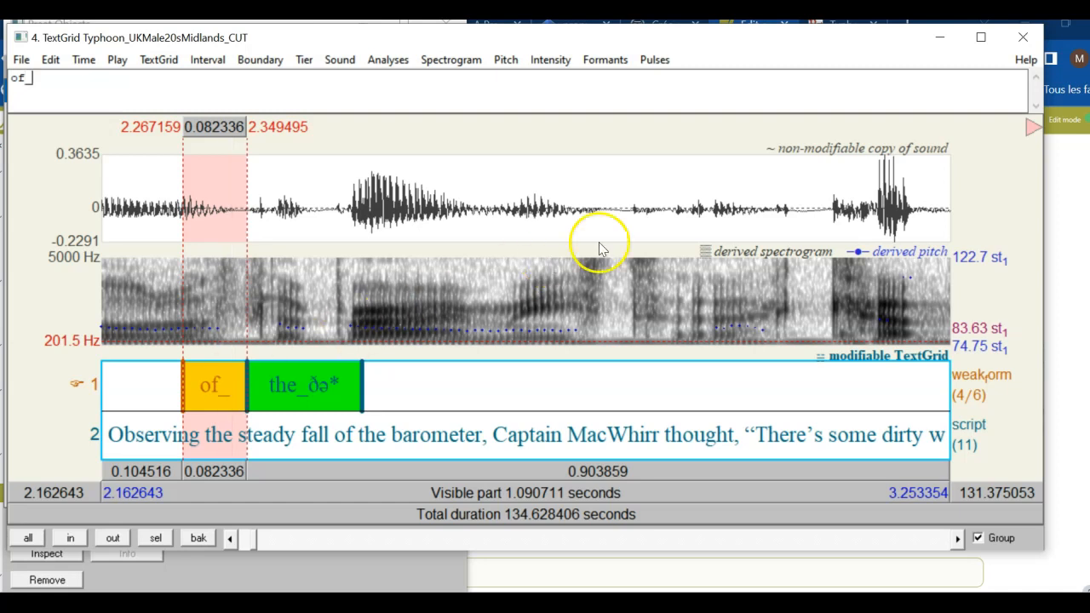
click(1031, 130)
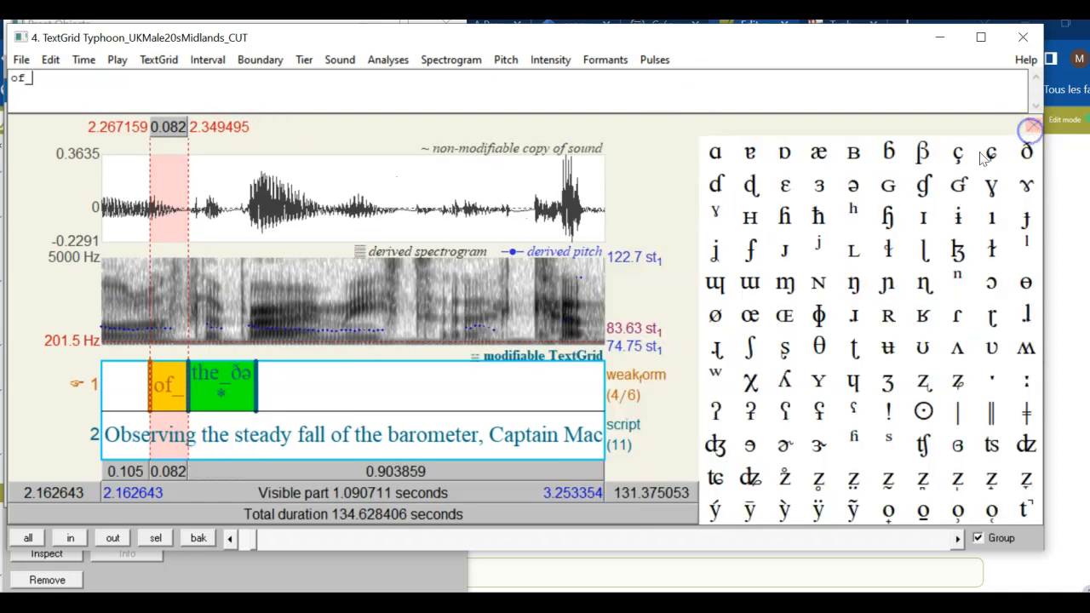
click(852, 189)
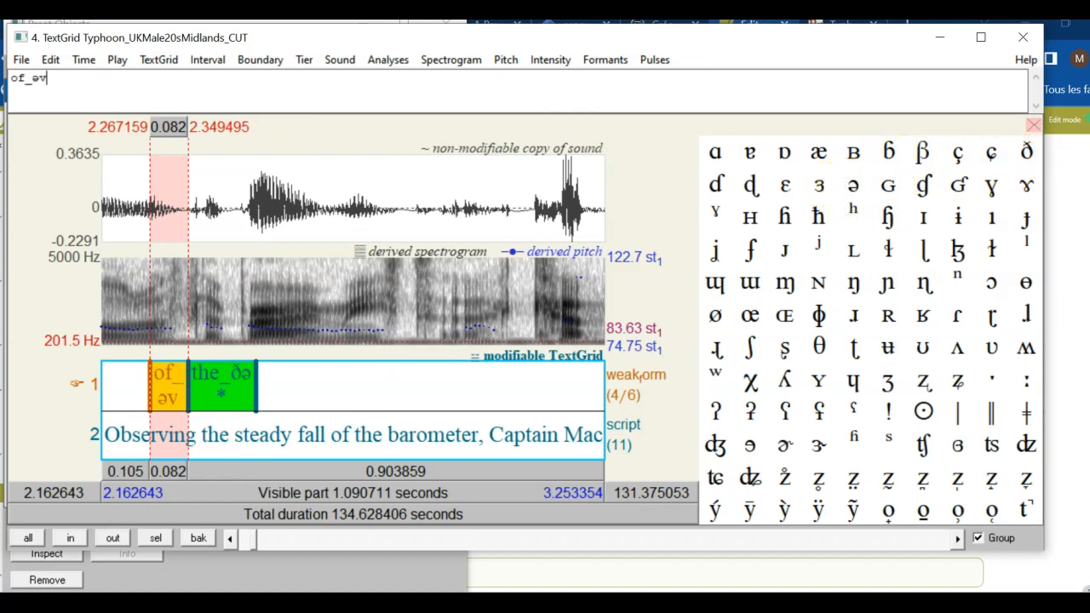
text(v*)
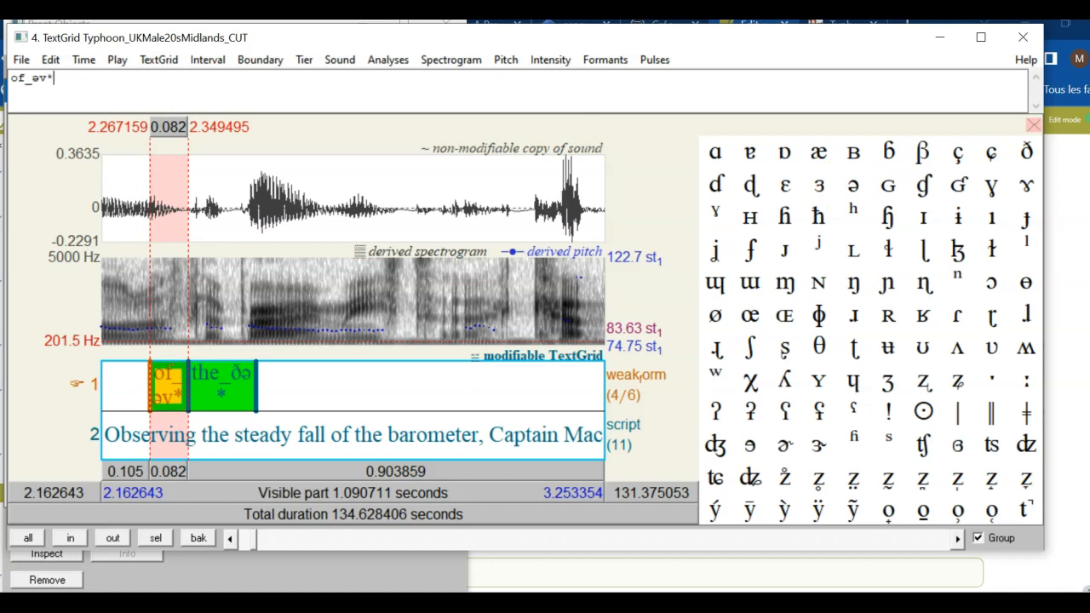
click(1033, 125)
click(305, 387)
Play the empty interval after the_ðə*, zoom out twice, and play onward
click(438, 386)
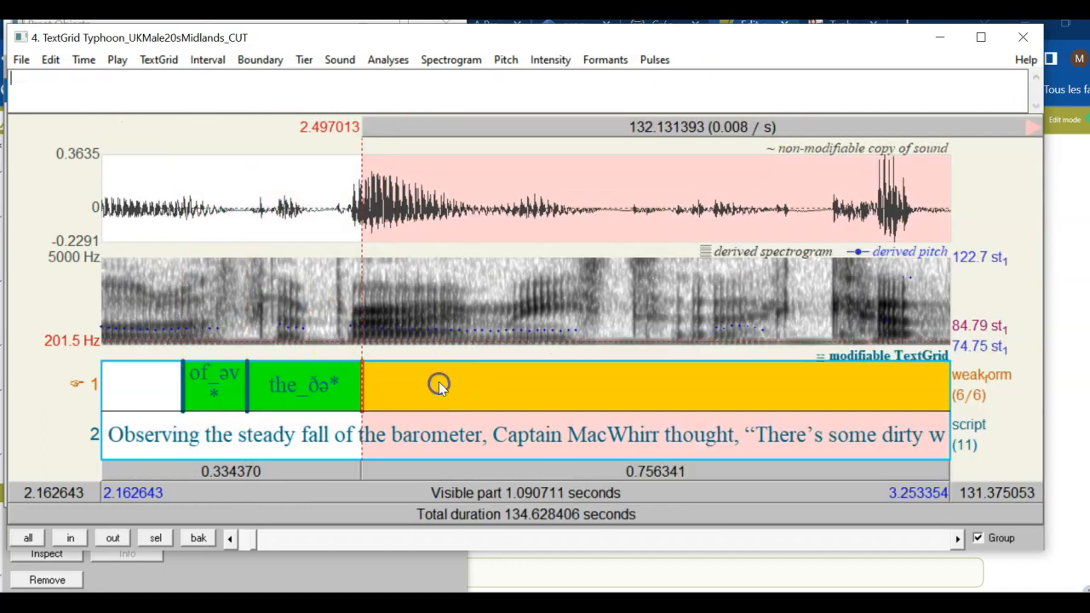
click(383, 473)
click(112, 537)
click(112, 537)
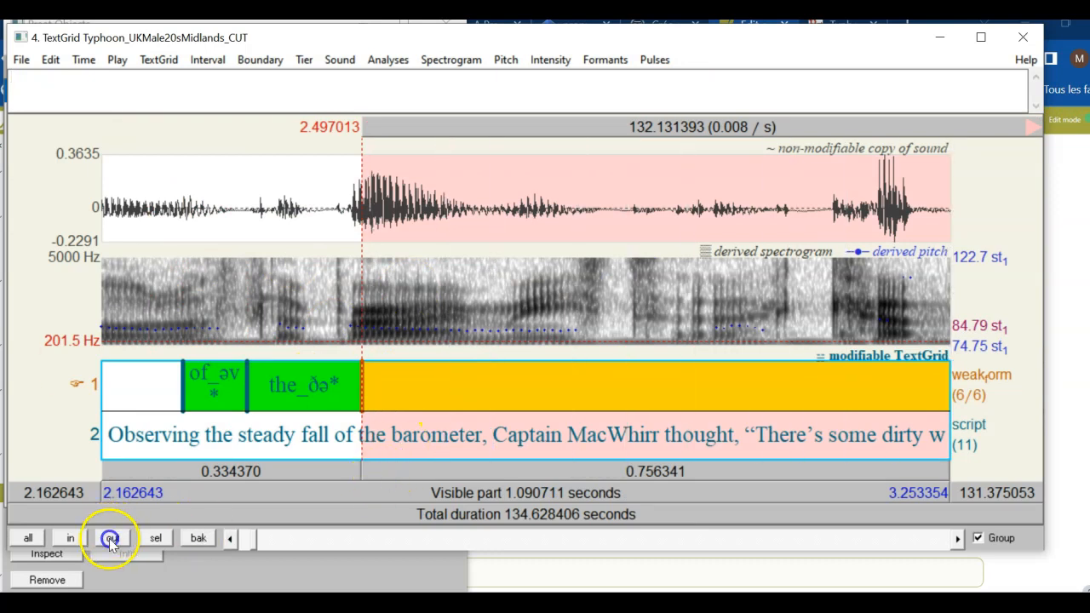
click(544, 470)
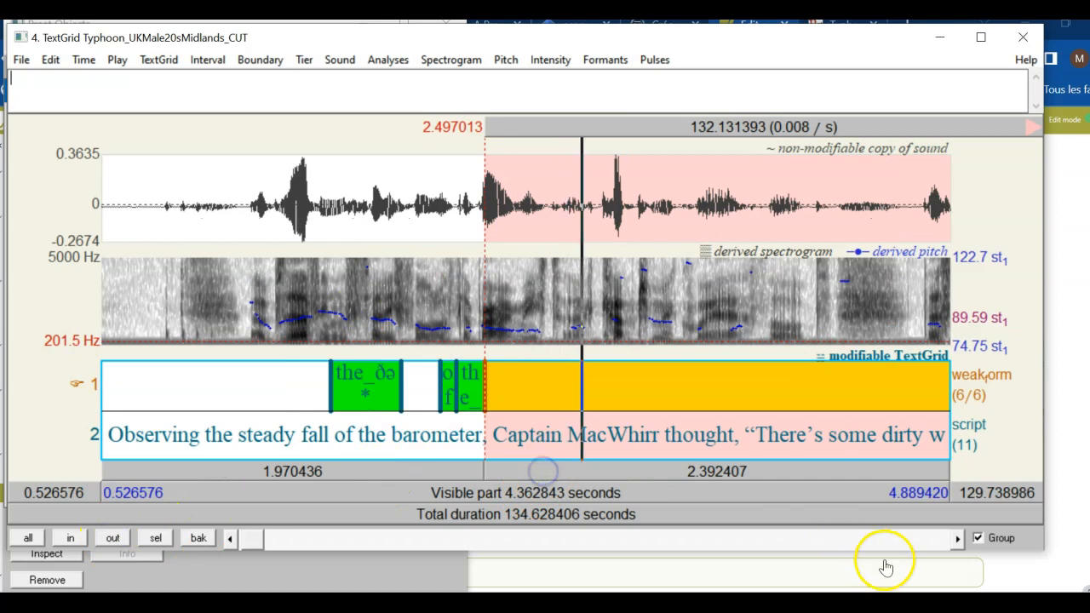
click(956, 537)
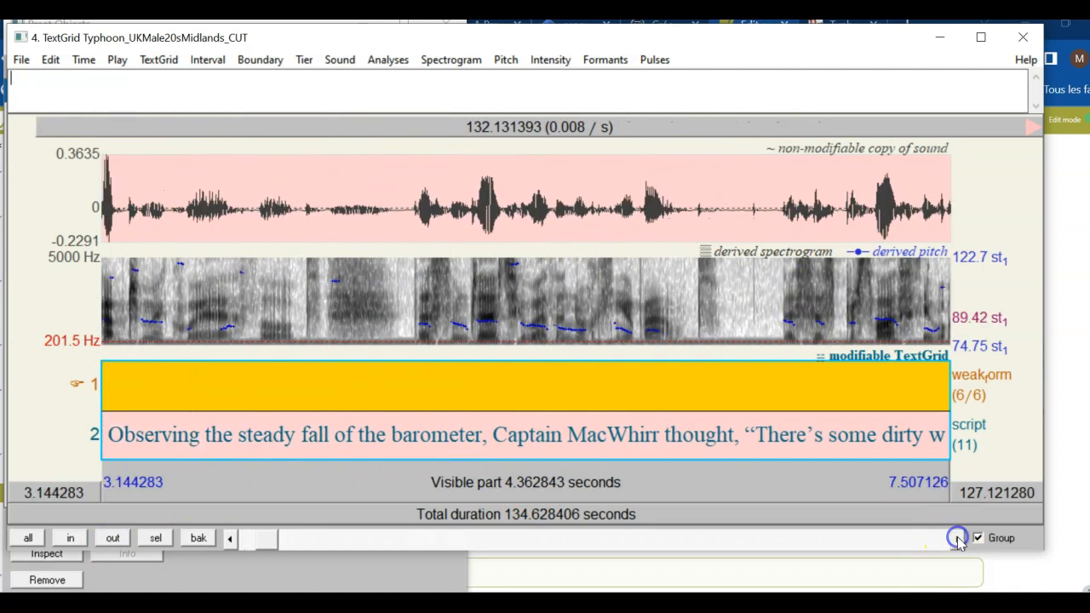
Fit the first 0–8.13 s script sentence to the view and play it through
click(175, 436)
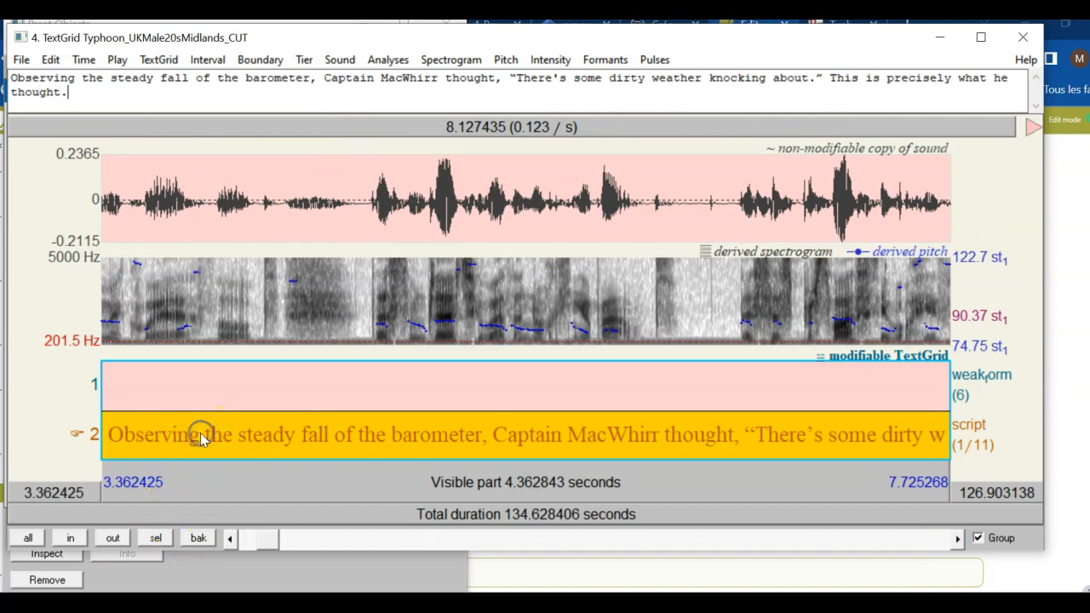
click(156, 538)
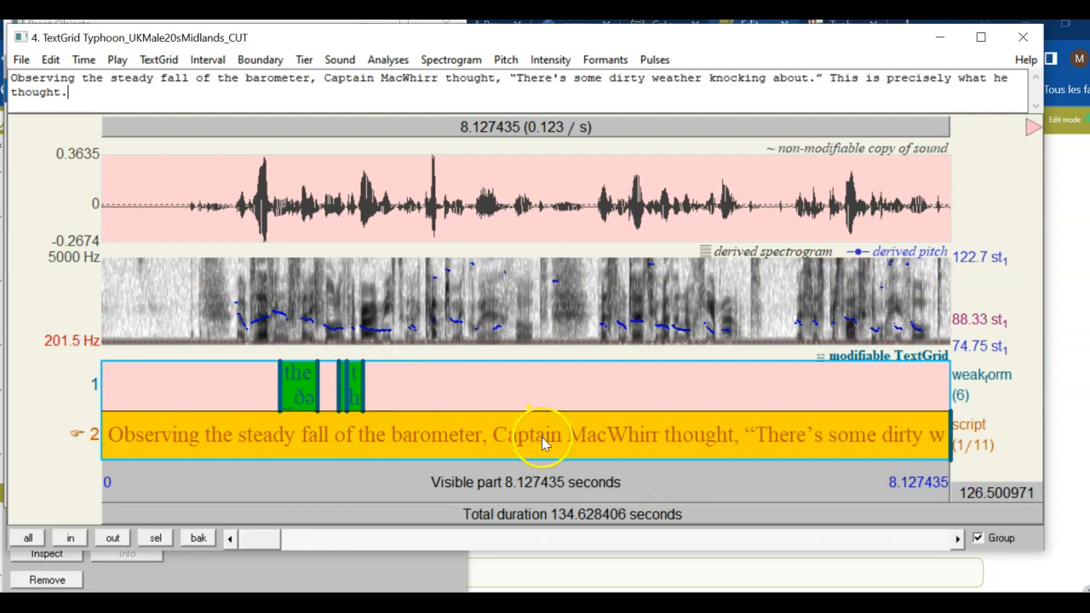
click(576, 483)
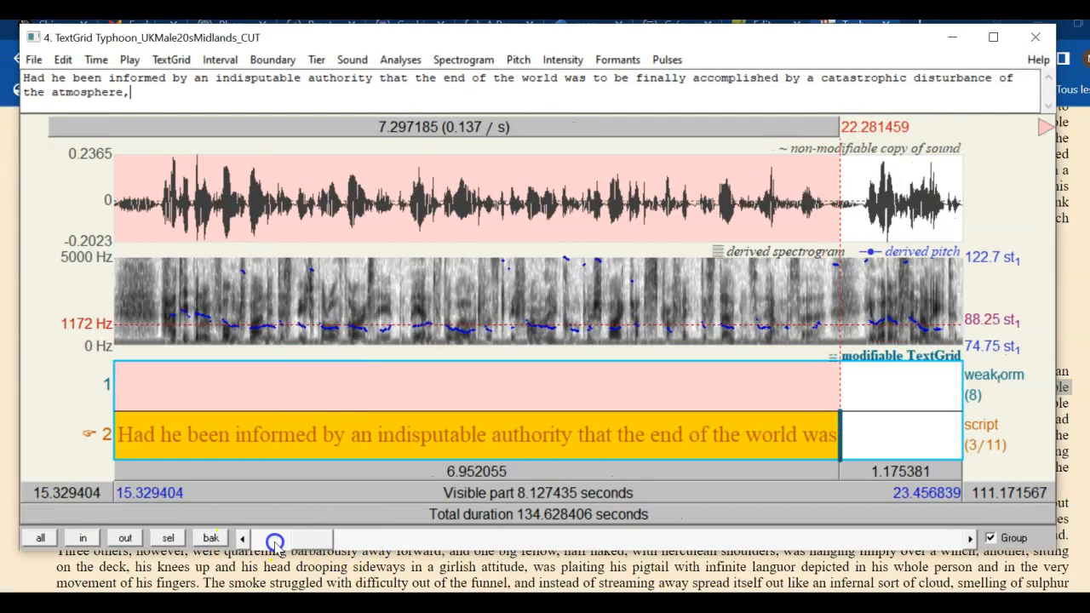
click(256, 541)
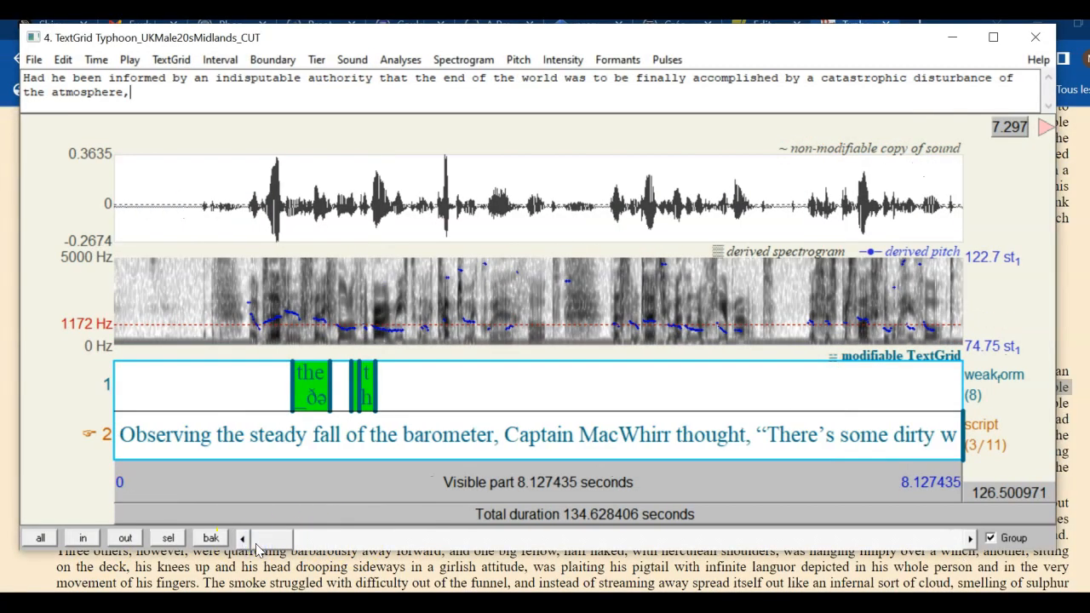
click(217, 434)
click(210, 435)
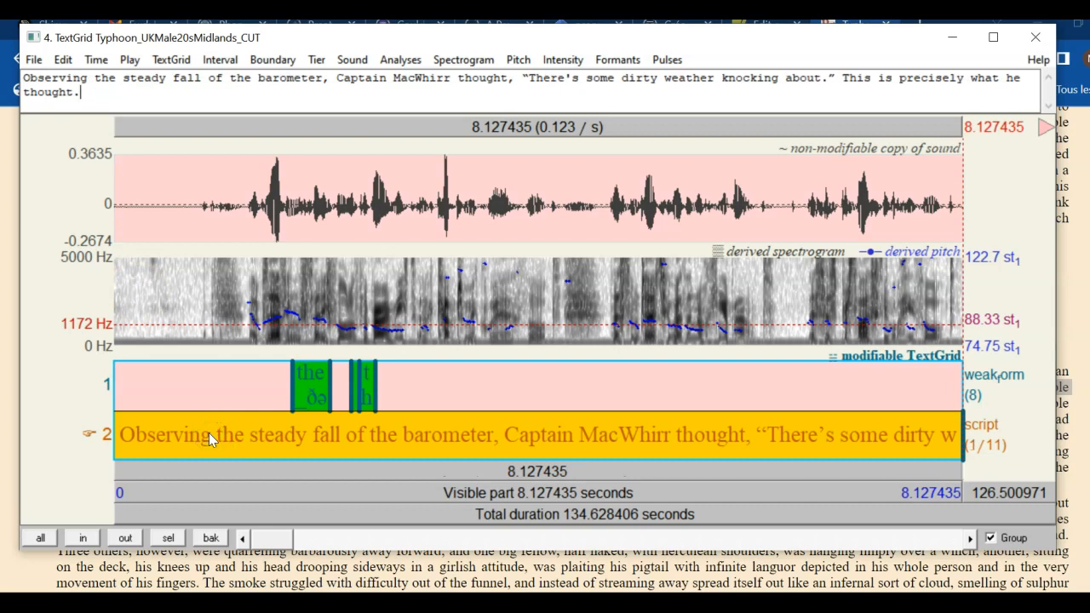
Search the transcript for 'the' and step through matches to the one before 'seaman'
key(ctrl+f)
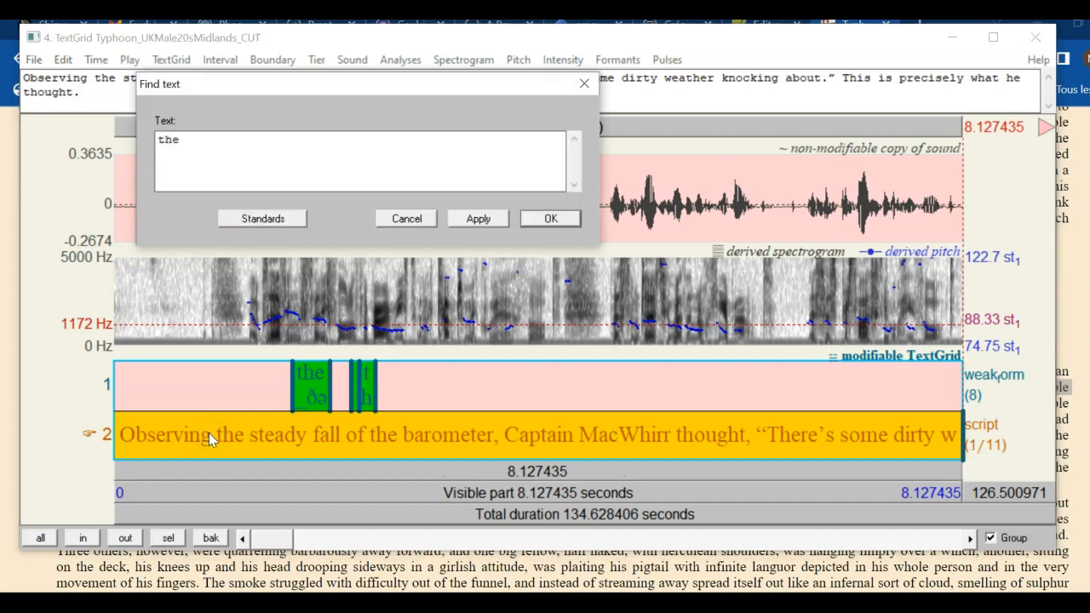
key(BackSpace)
key(BackSpace)
key(BackSpace)
key(BackSpace)
text(th)
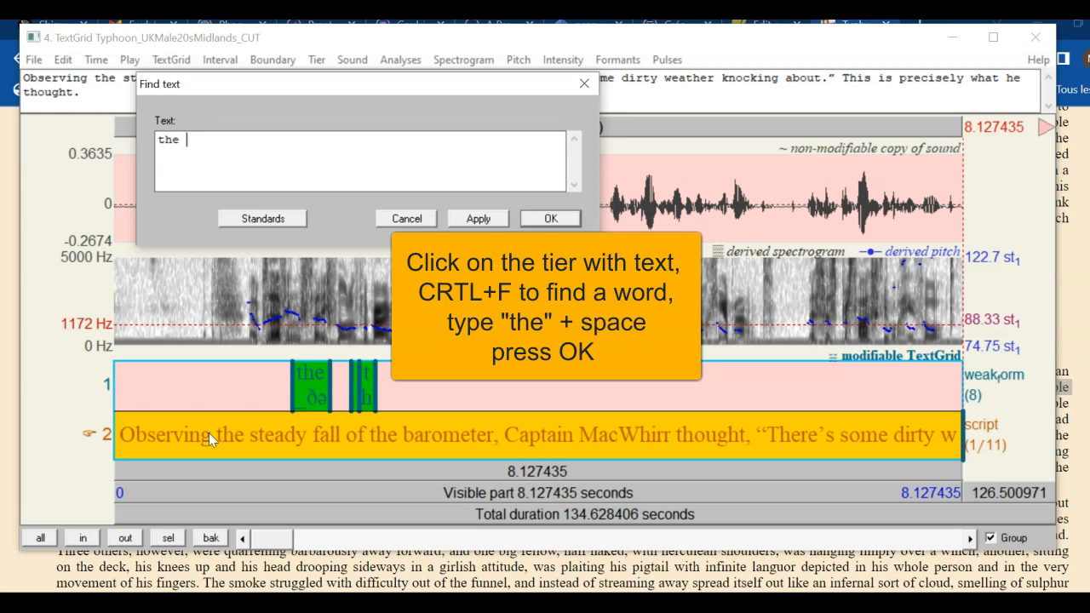
click(550, 218)
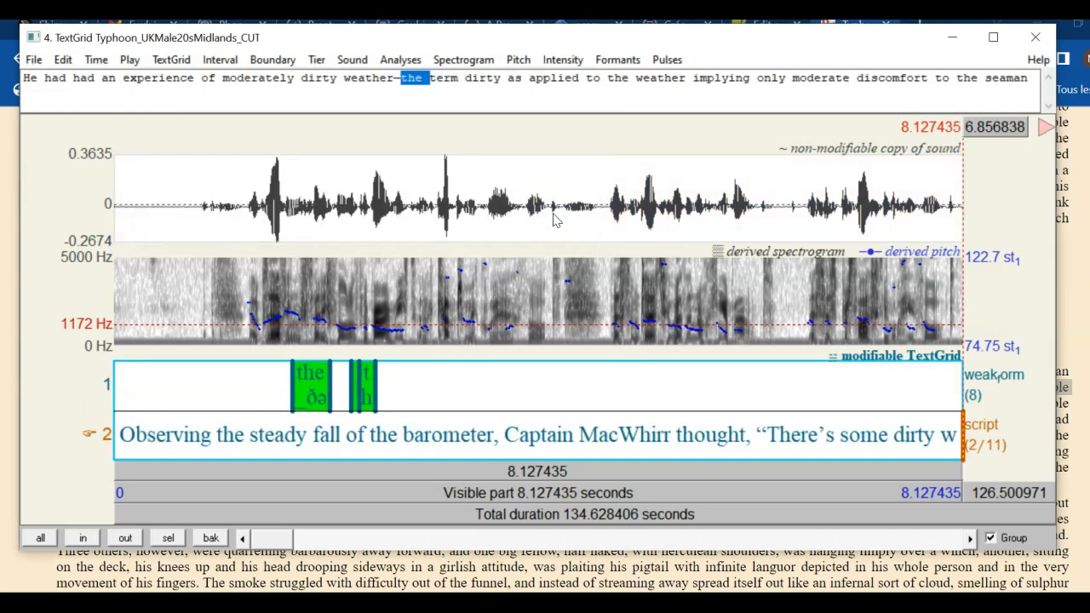
click(417, 95)
drag(421, 83, 399, 77)
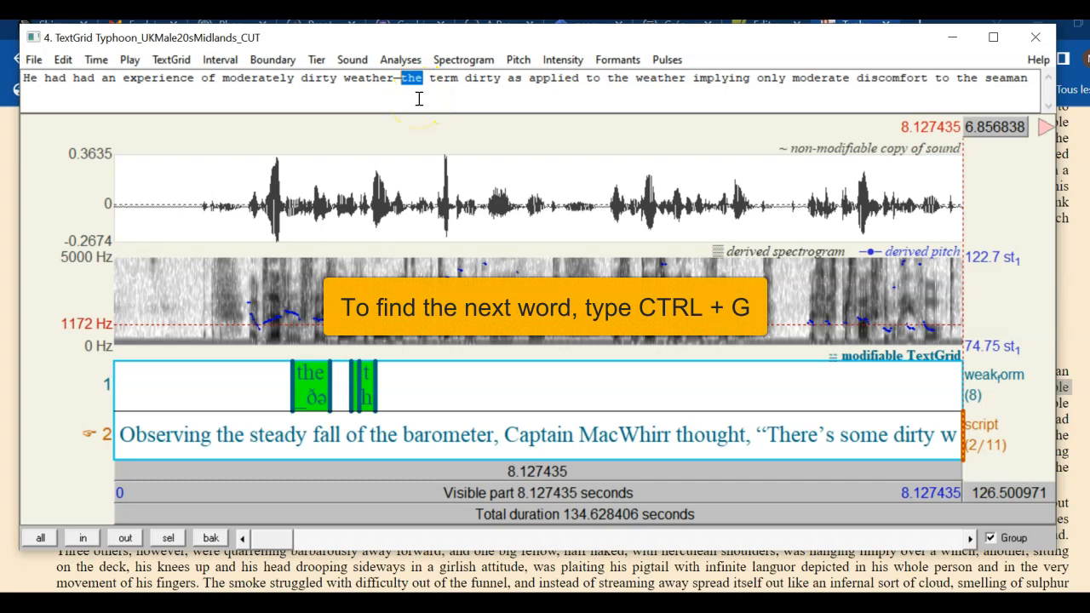
key(ctrl+g)
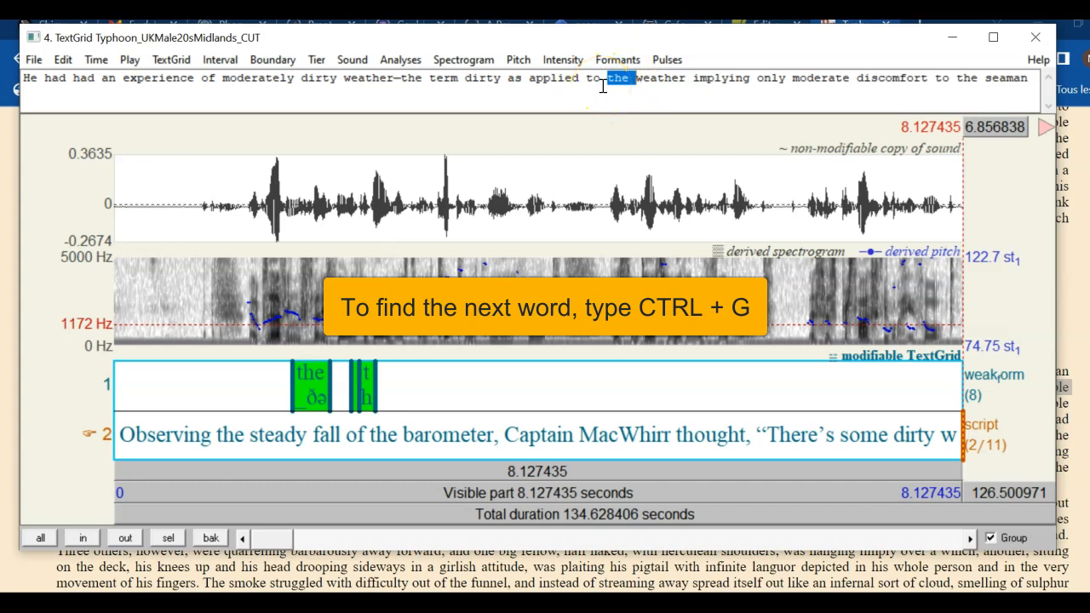
key(ctrl+g)
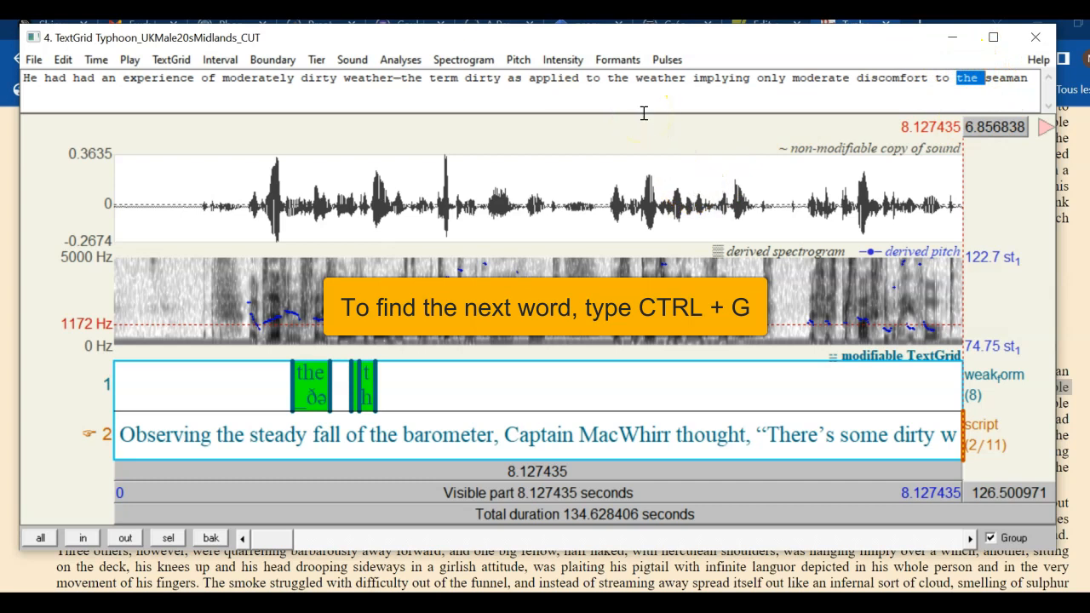
Find the next 'the' and zoom to the sentence 'Had he been informed…'
click(126, 538)
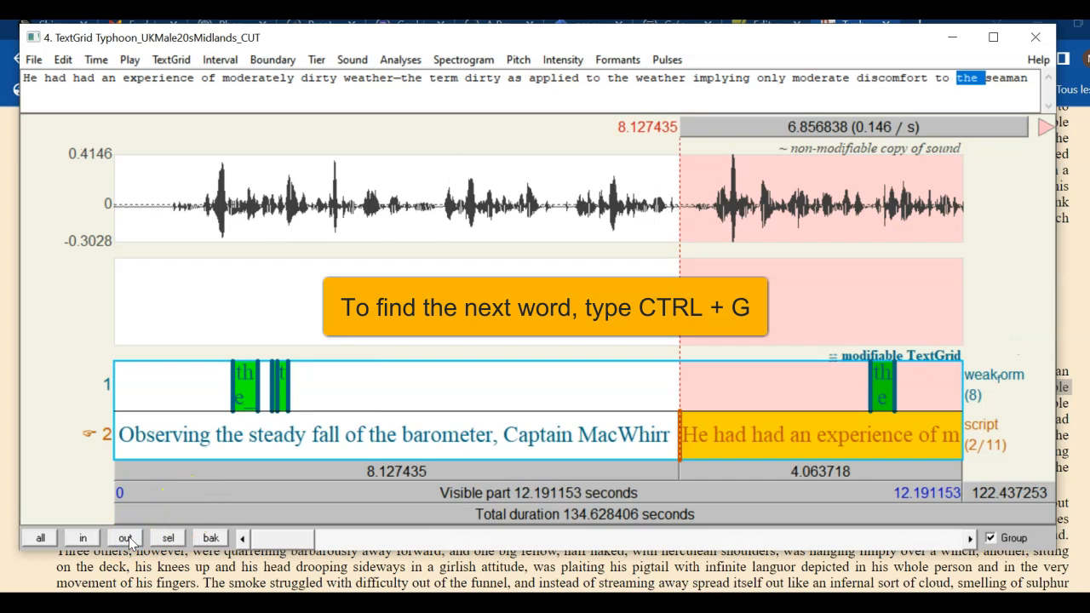
key(ctrl+g)
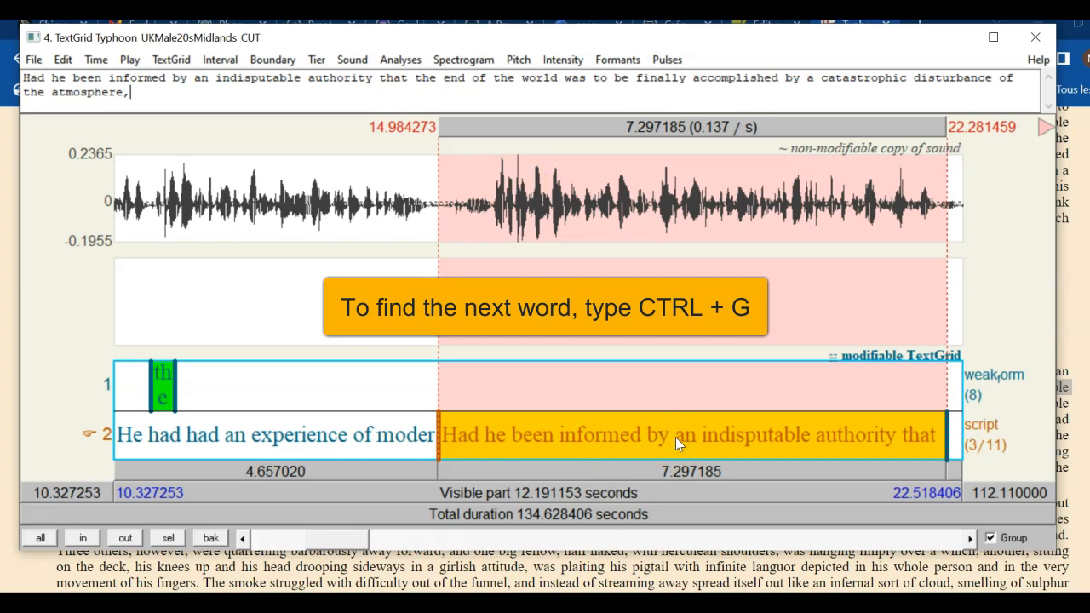
click(167, 538)
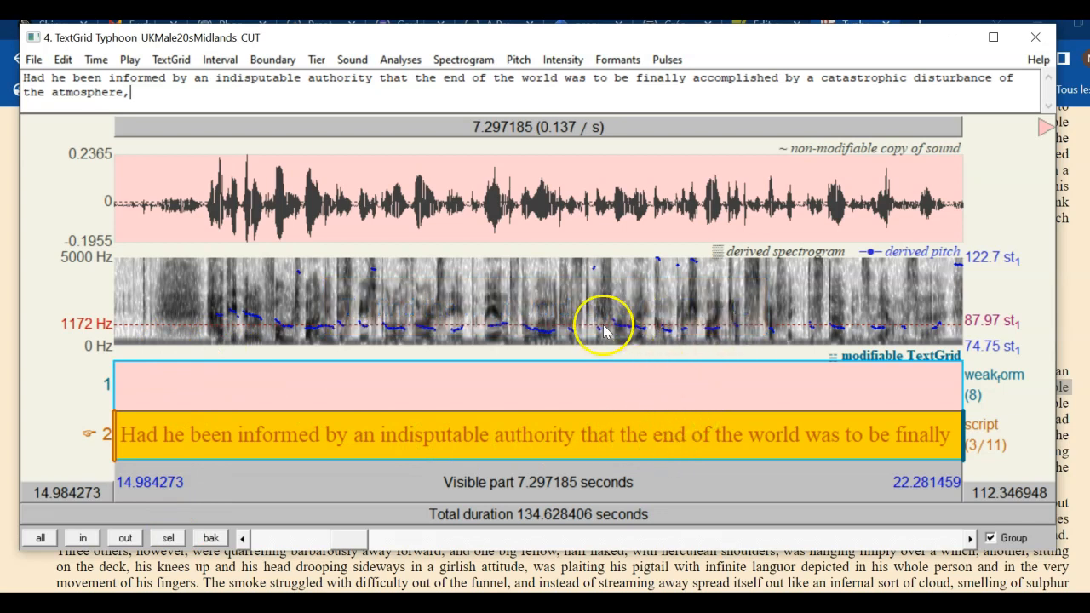
Select and play the spoken 'the', refining the selection to 17.92–18.45 s
drag(603, 327, 688, 341)
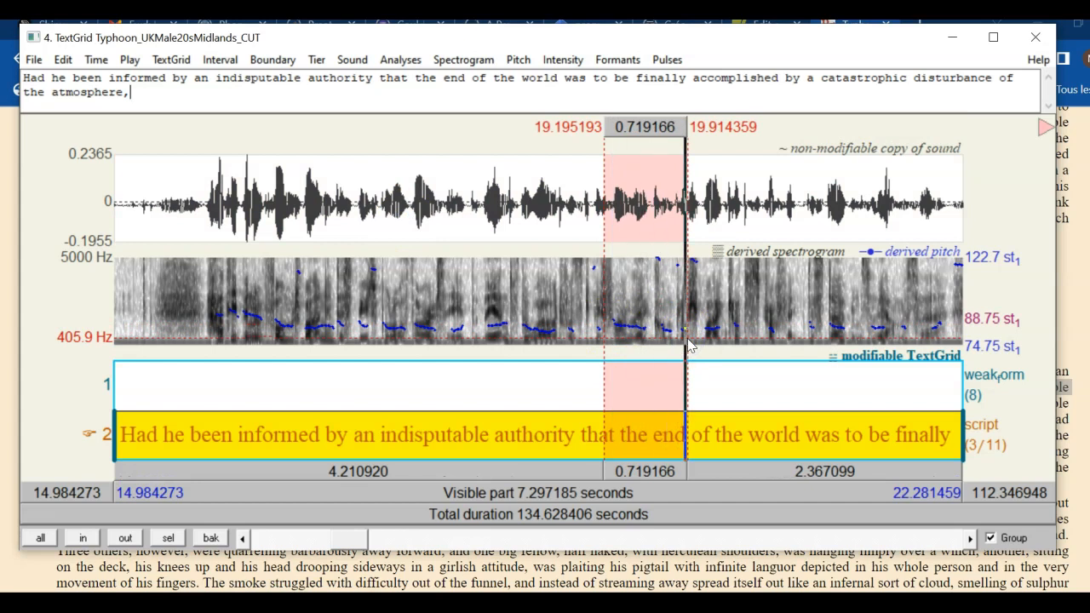
drag(430, 336, 634, 344)
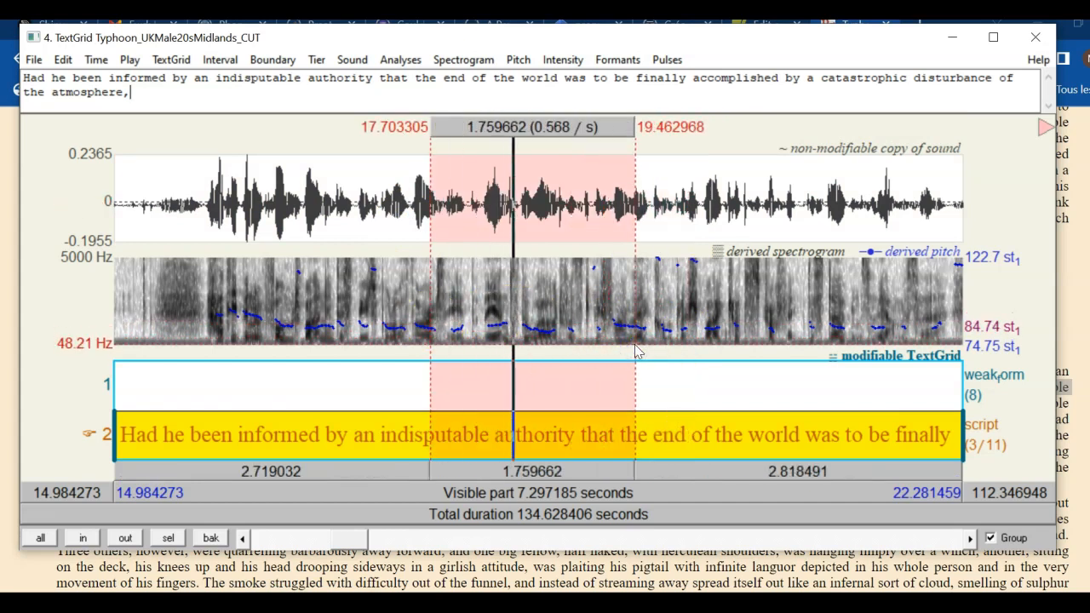
drag(444, 310, 535, 324)
key(Tab)
drag(464, 302, 453, 341)
key(Tab)
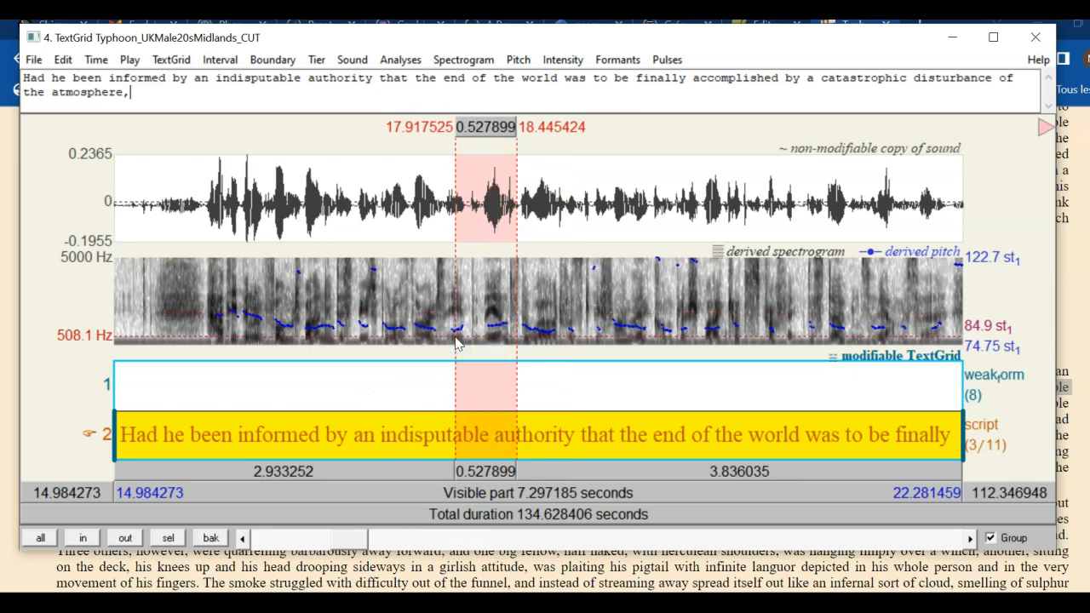
Bound the 17.902224–18.437773 s weak-form interval and label it the_ði* using IPA ð
click(484, 383)
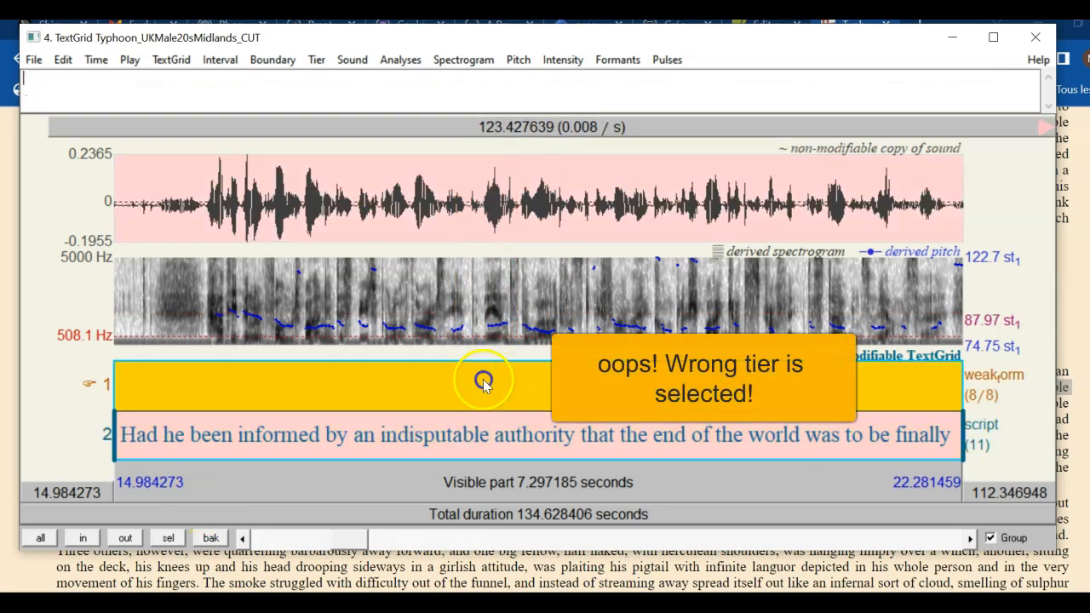
drag(451, 312, 516, 318)
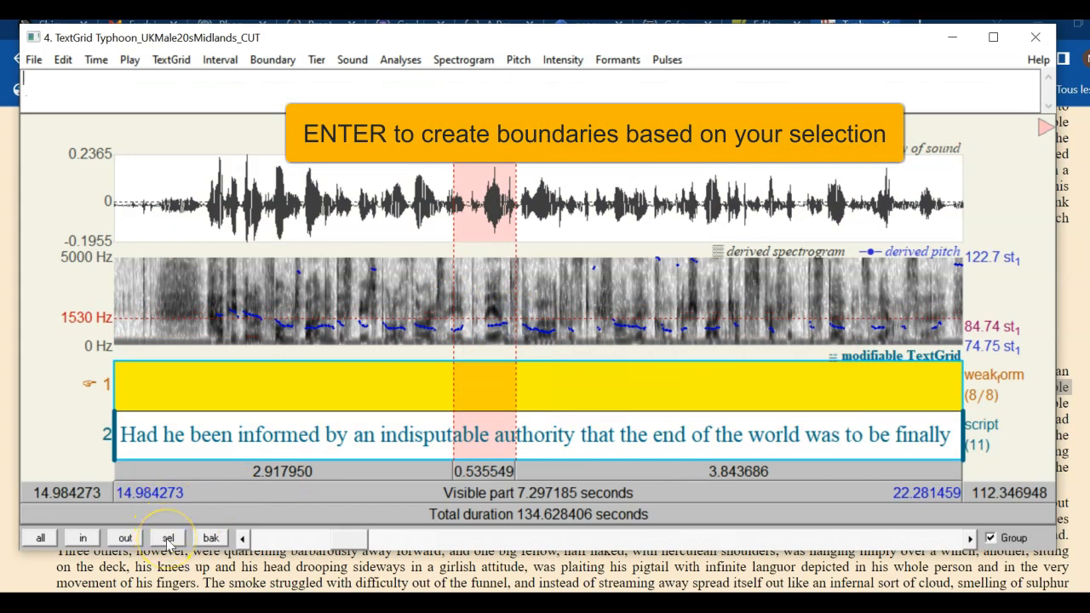
key(Return)
click(466, 385)
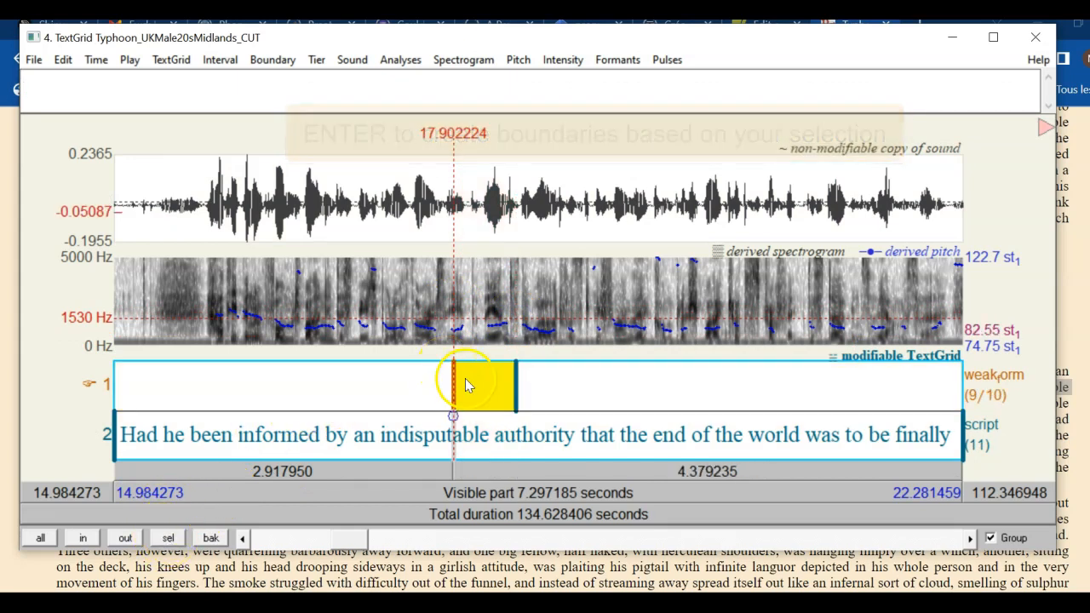
text(the_)
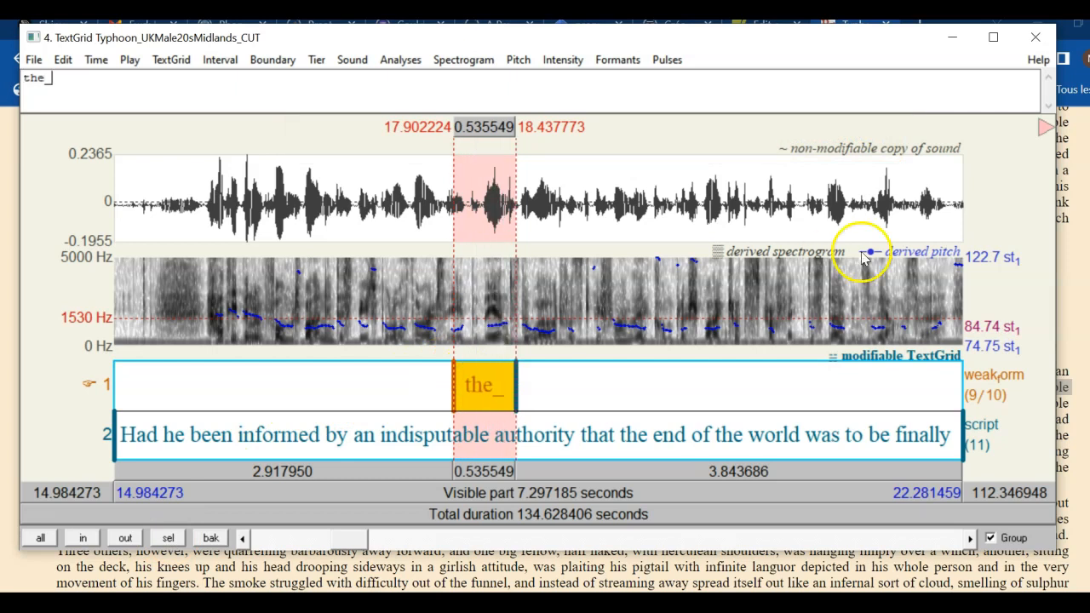
click(1044, 126)
click(1039, 151)
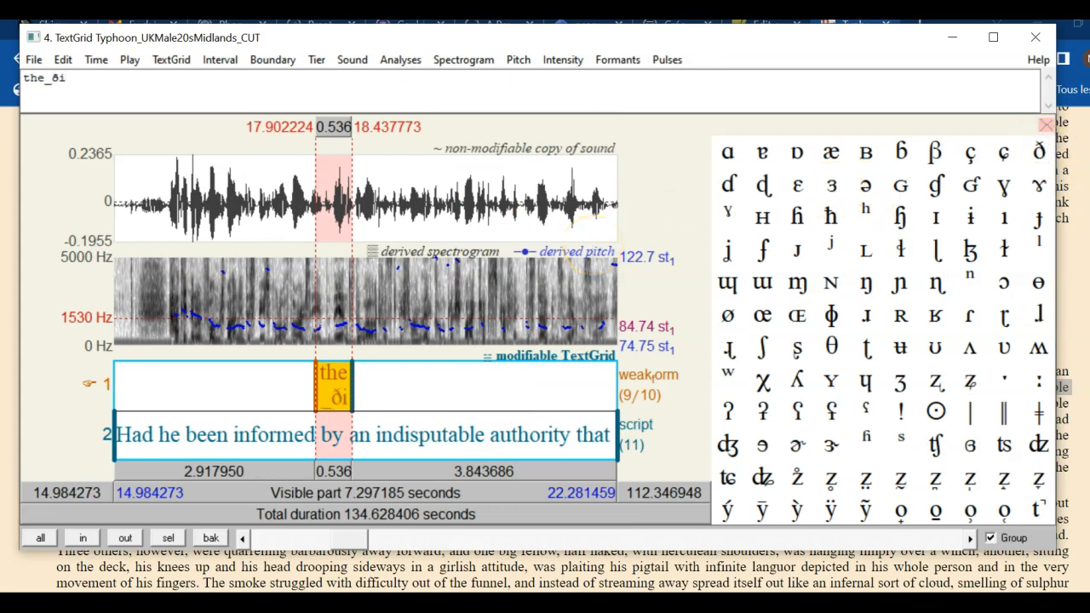
text(i*)
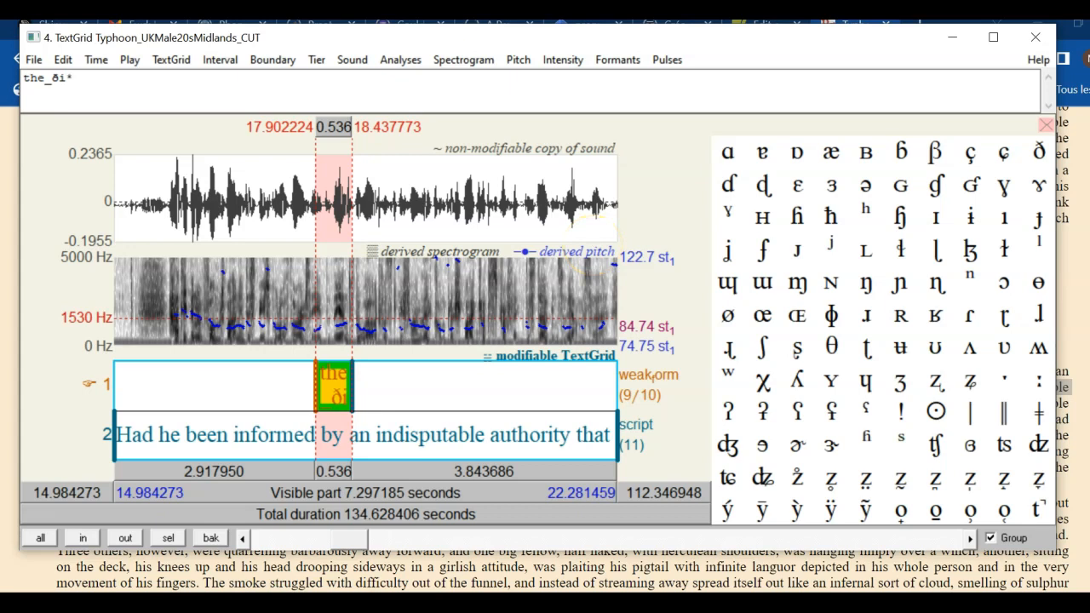
Add a boundary at 18.83 s on the weak-form tier and label the new interval 'the_ðə*'
click(379, 344)
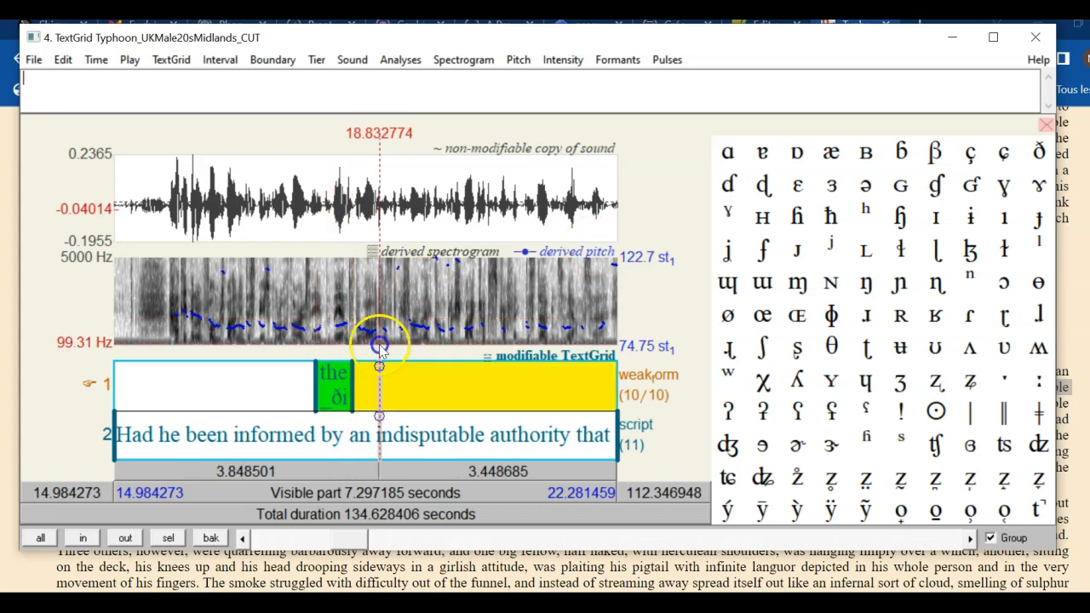
click(378, 365)
click(366, 377)
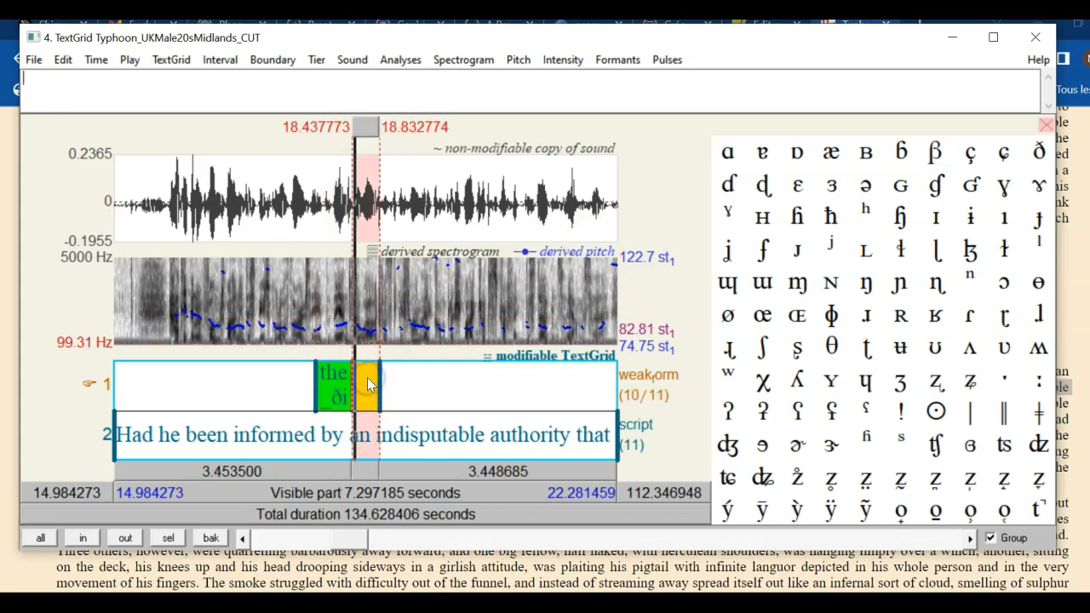
text(the)
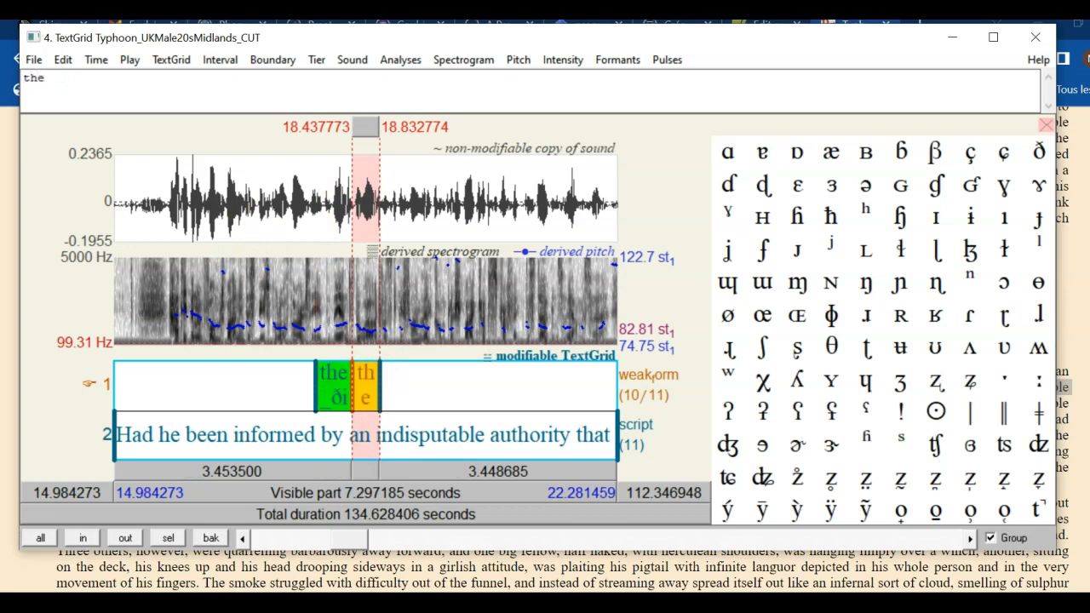
text(_)
click(1039, 153)
click(865, 185)
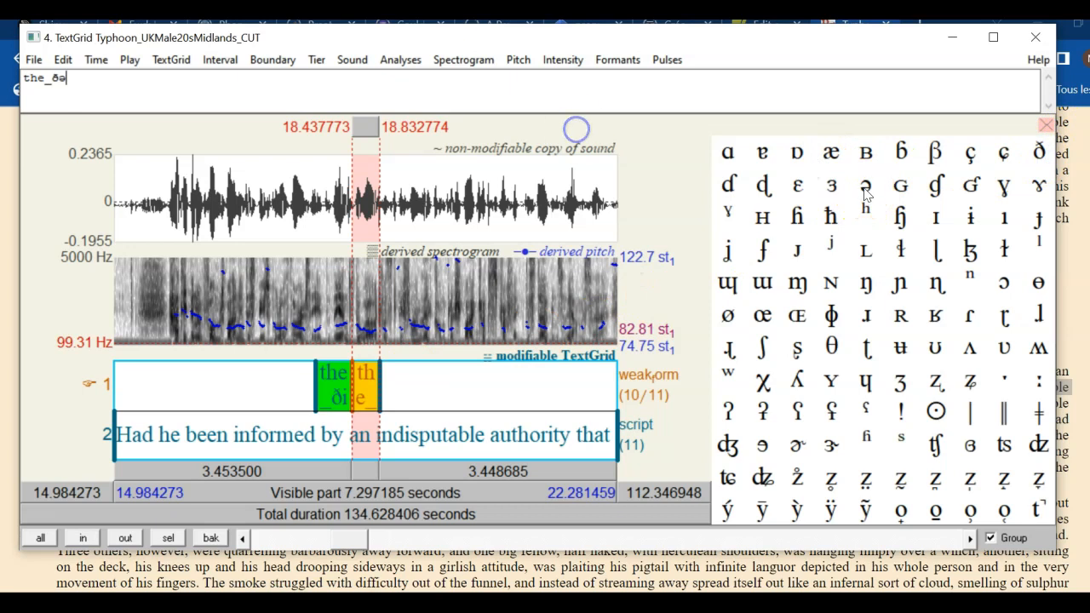
text(*)
Check the 'the_ði*' and 'the_ðə*' intervals, then begin saving the whole TextGrid as a text file
click(345, 383)
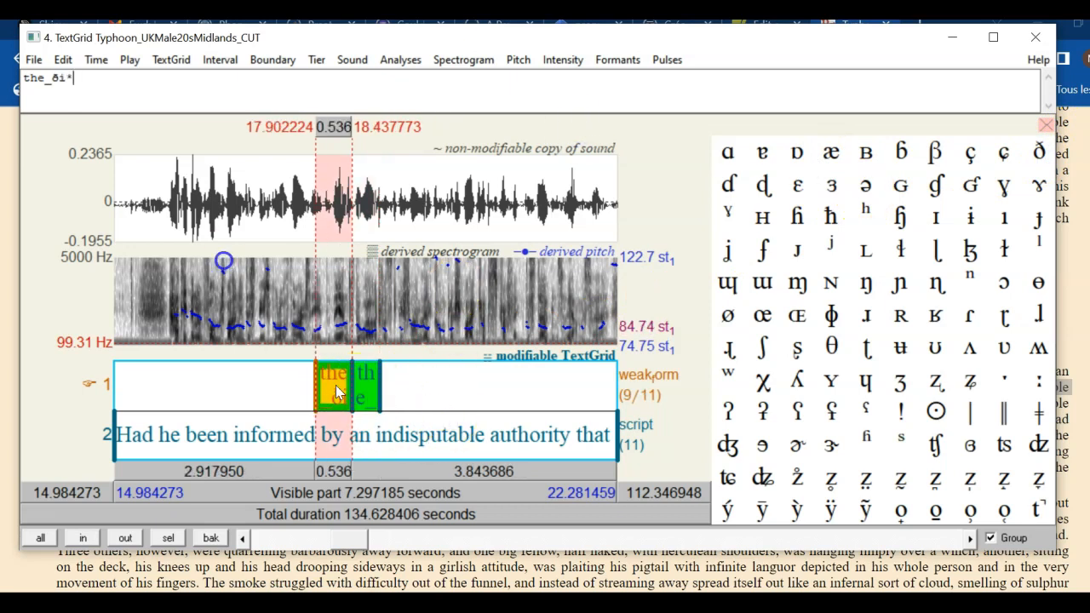
click(366, 392)
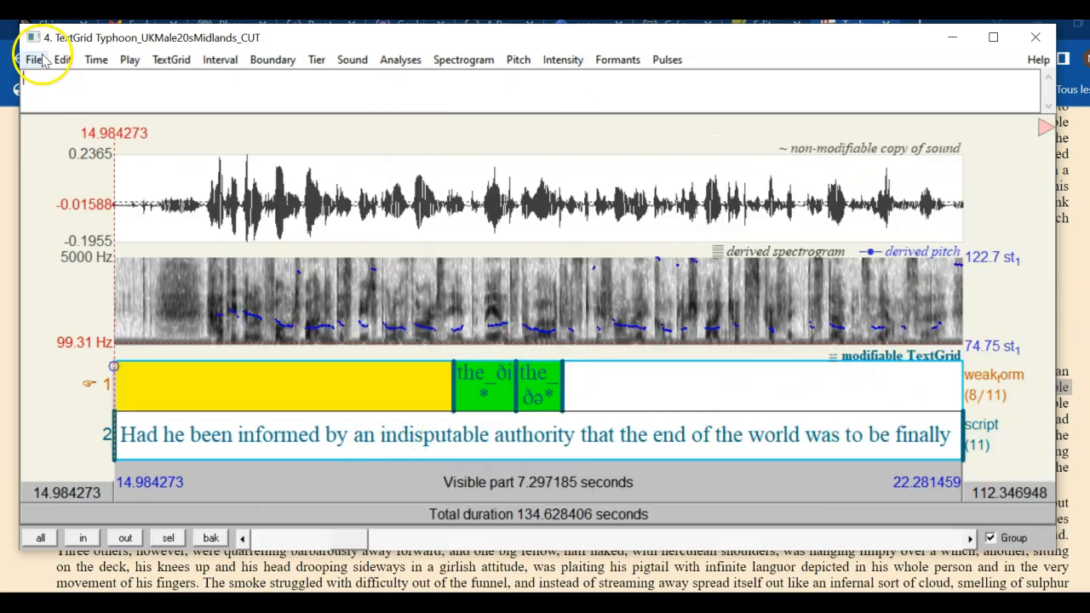
click(41, 57)
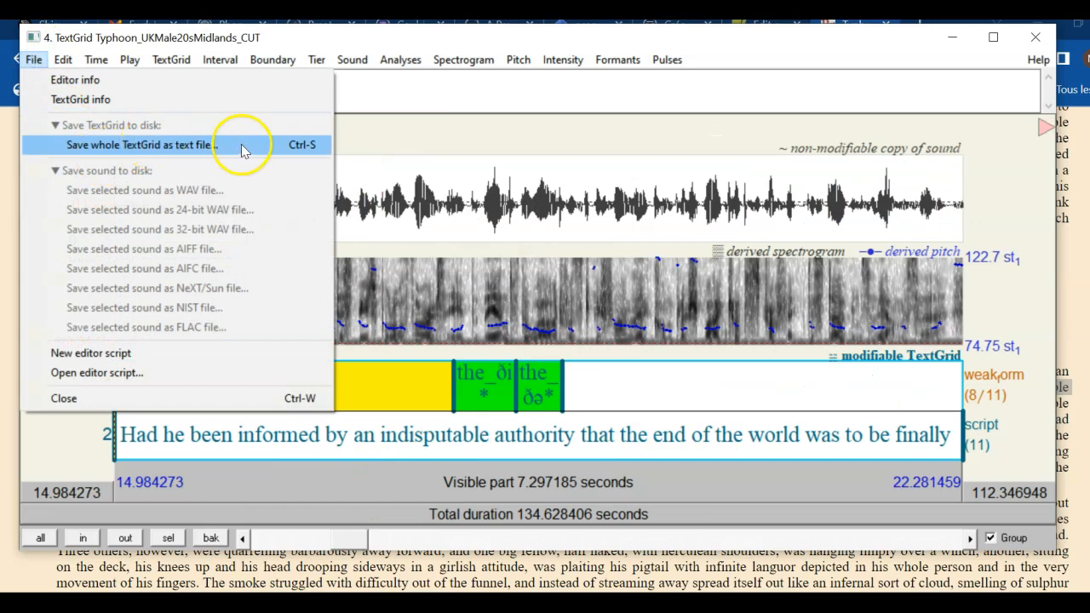